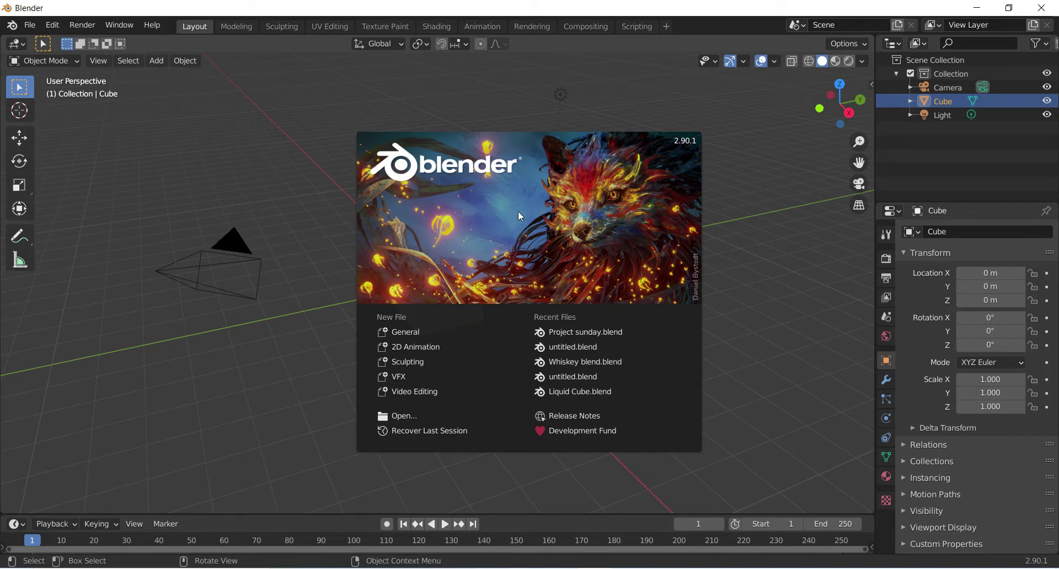
Start a new General scene and look around the default cube
{"action": "left_click", "coordinate": [409, 332]}
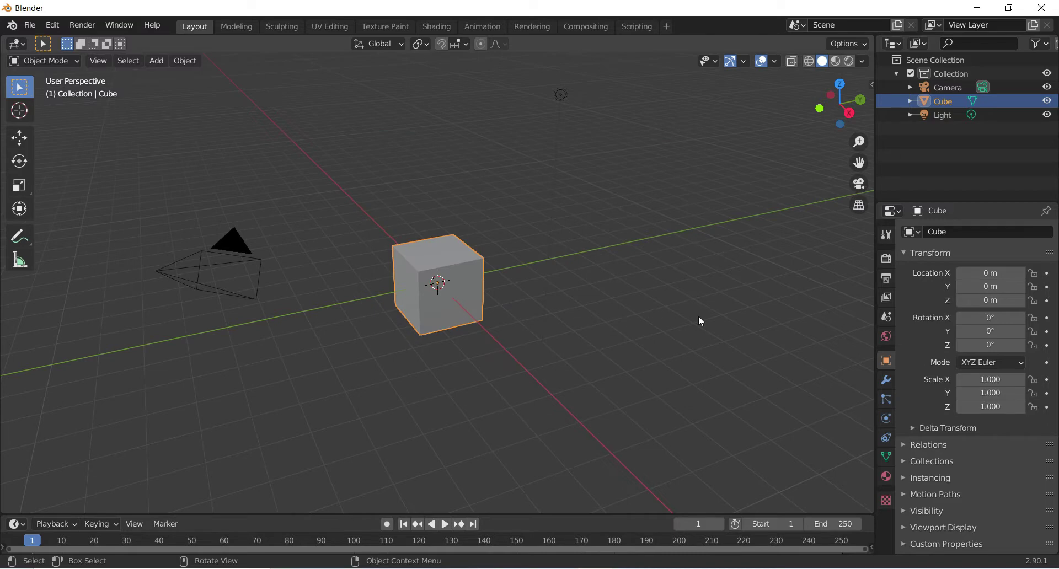
{"action": "middle_click_drag", "start_coordinate": [670, 325], "coordinate": [640, 312]}
{"action": "middle_click_drag", "start_coordinate": [547, 294], "coordinate": [502, 311]}
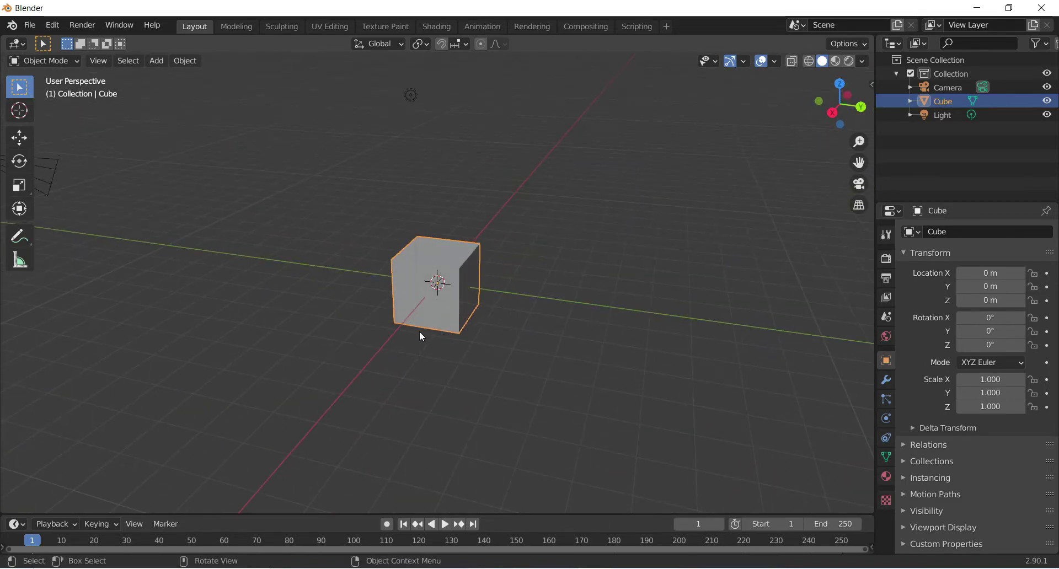
{"action": "middle_click_drag", "start_coordinate": [308, 373], "coordinate": [478, 374]}
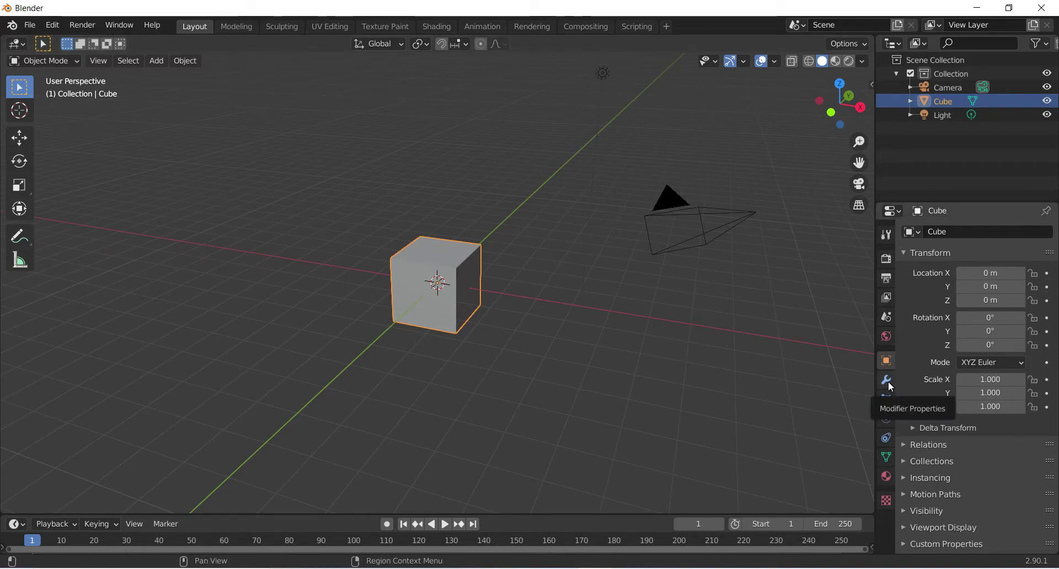
Enable Fluid physics on the default cube and set its type to Effector
{"action": "left_click", "coordinate": [886, 419]}
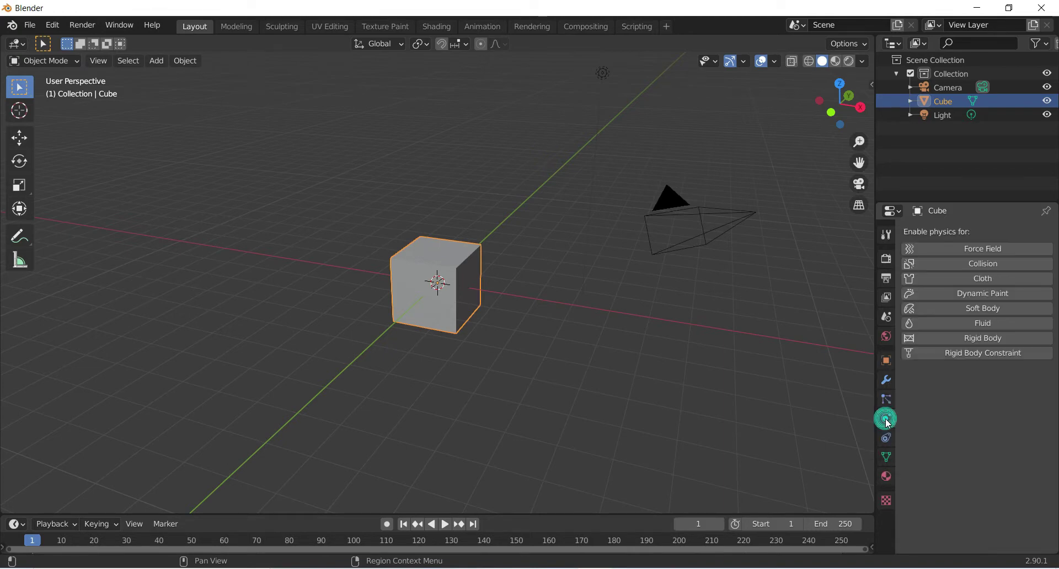
{"action": "left_click", "coordinate": [976, 325]}
{"action": "left_click", "coordinate": [988, 395]}
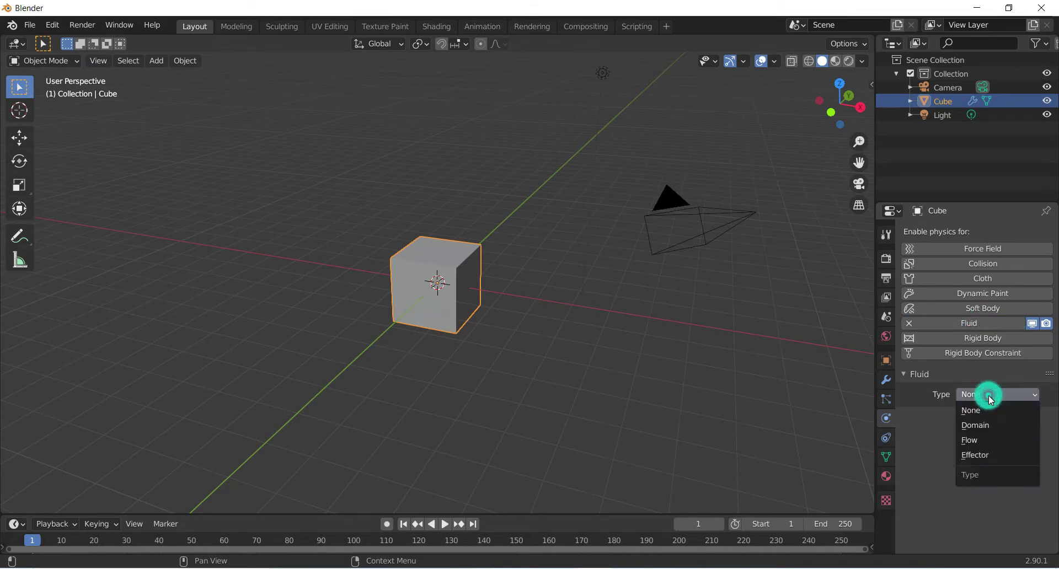
{"action": "left_click", "coordinate": [978, 454]}
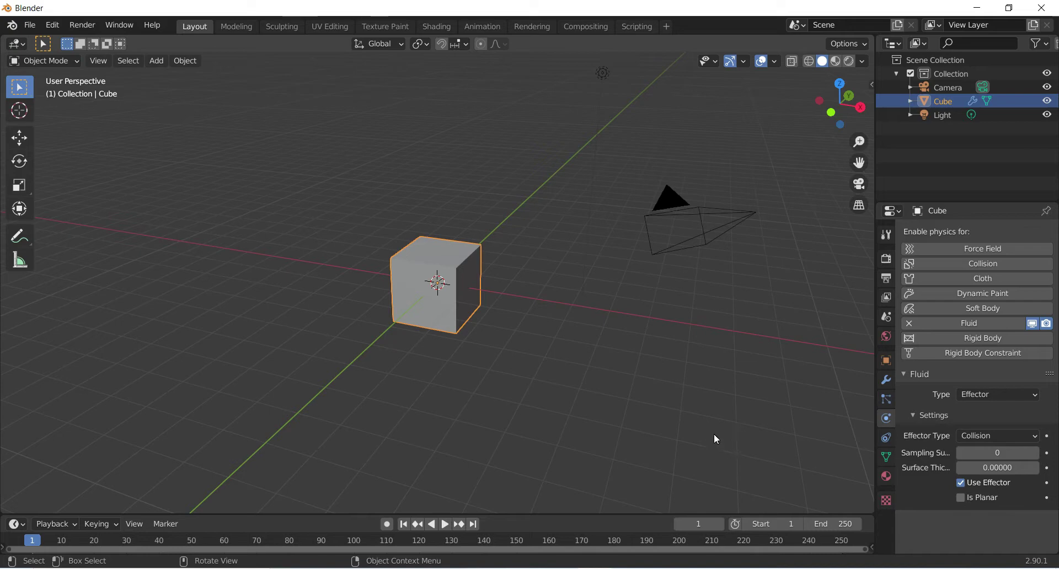
Flatten the effector cube along the Z axis with the Scale tool and deselect it
{"action": "middle_click_drag", "start_coordinate": [738, 420], "coordinate": [677, 378]}
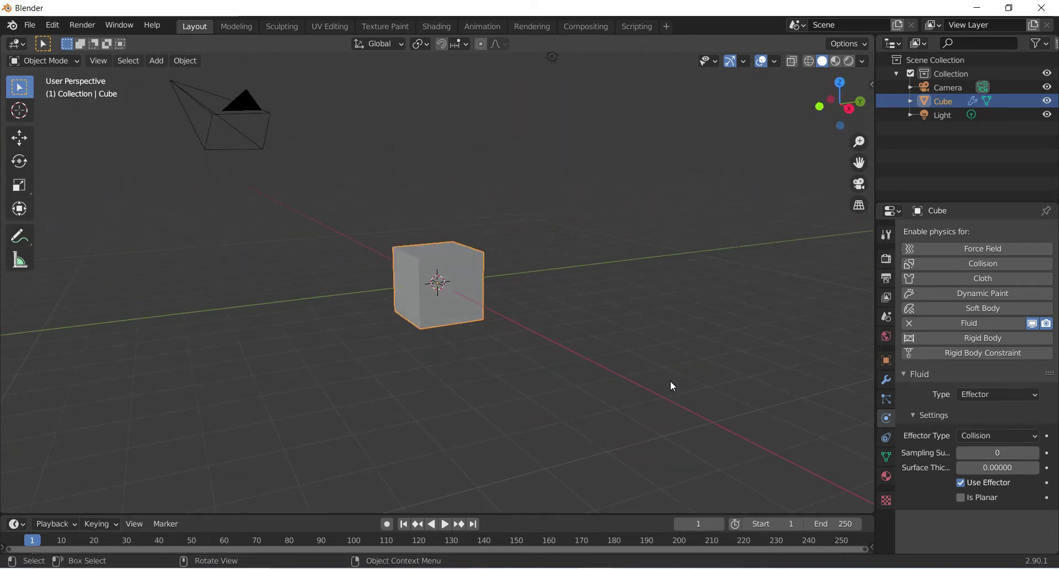
{"action": "key", "text": "shift+space"}
{"action": "key", "text": "s"}
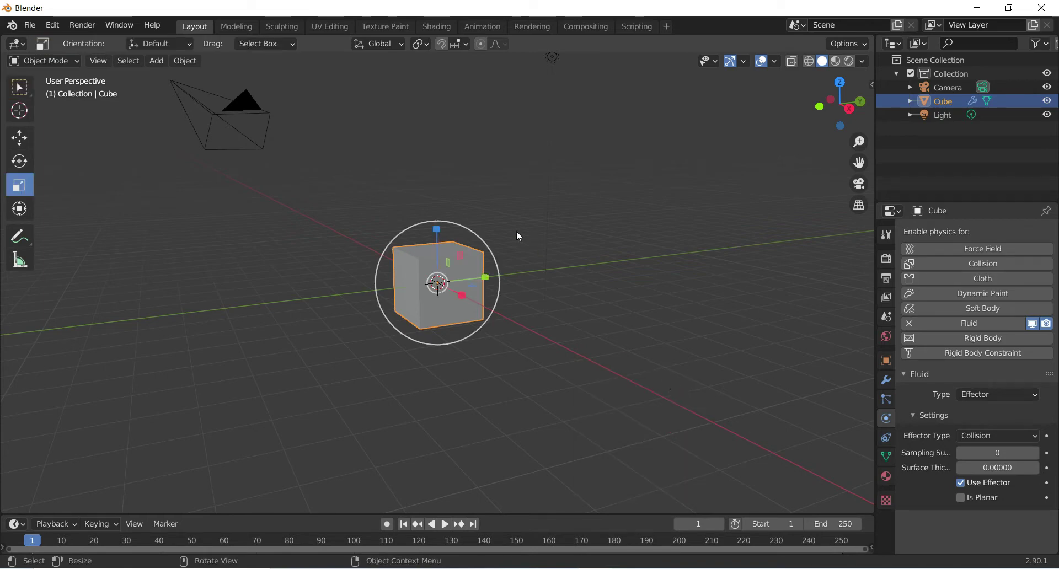
{"action": "left_click_drag", "start_coordinate": [436, 228], "coordinate": [435, 257]}
{"action": "middle_click_drag", "start_coordinate": [574, 262], "coordinate": [612, 276]}
{"action": "left_click", "coordinate": [700, 294]}
{"action": "middle_click_drag", "start_coordinate": [713, 300], "coordinate": [612, 319]}
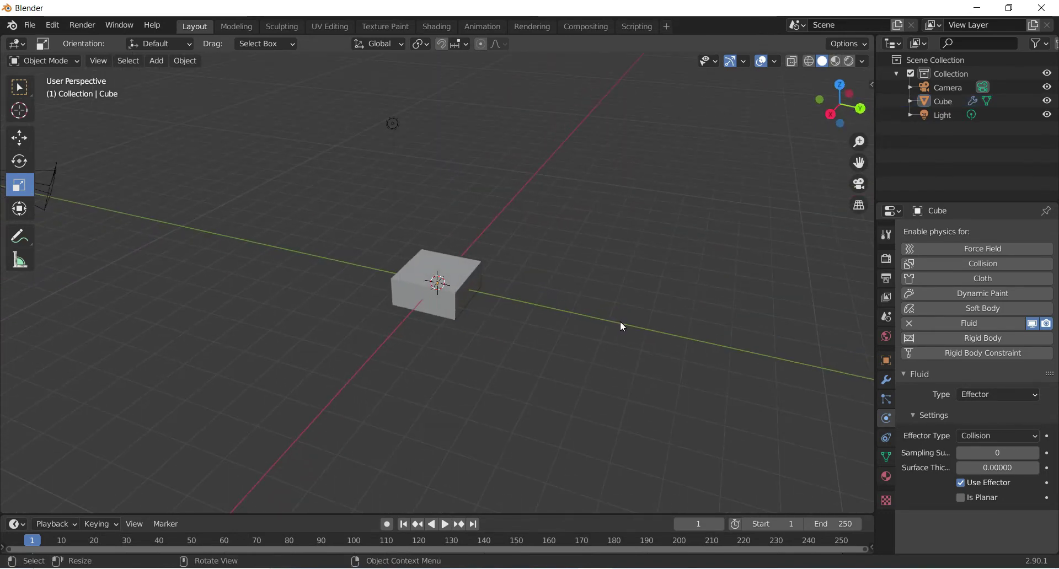
Add a second mesh cube at the origin and enlarge it along X and Y around the effector
{"action": "key", "text": "shift+a"}
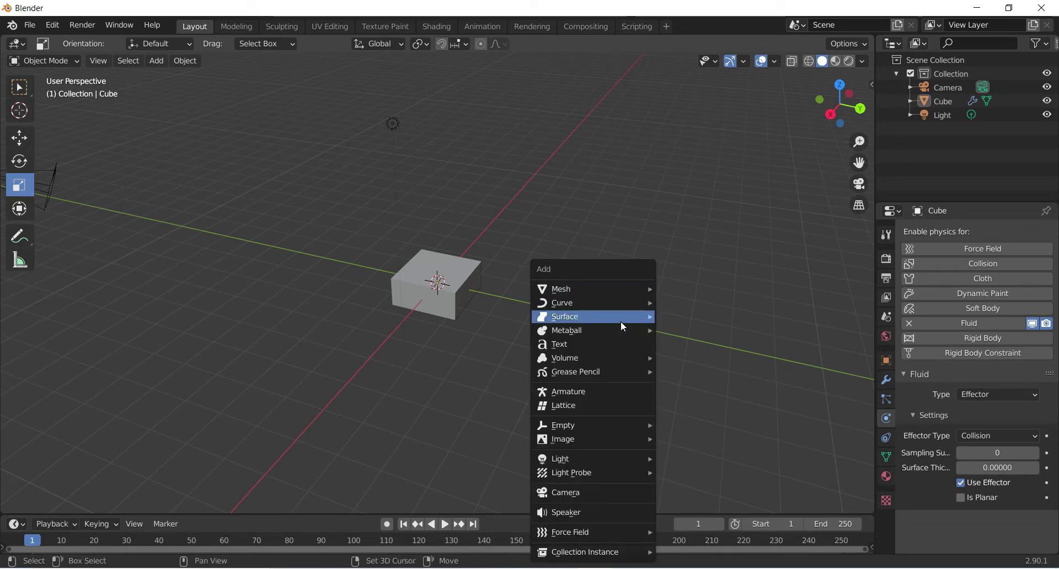
{"action": "mouse_move", "coordinate": [629, 291]}
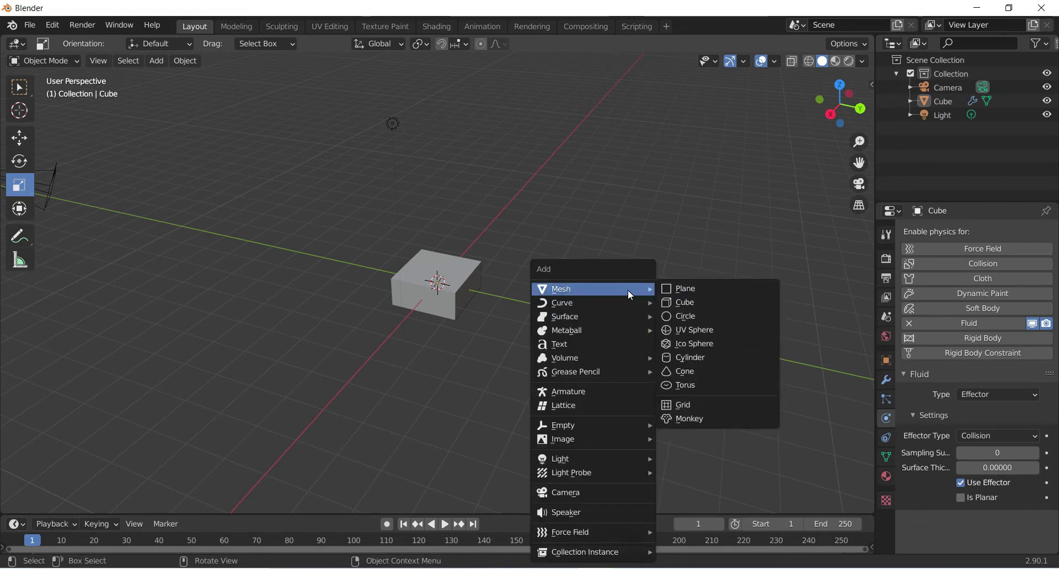
{"action": "left_click", "coordinate": [689, 302]}
{"action": "middle_click_drag", "start_coordinate": [562, 324], "coordinate": [500, 320]}
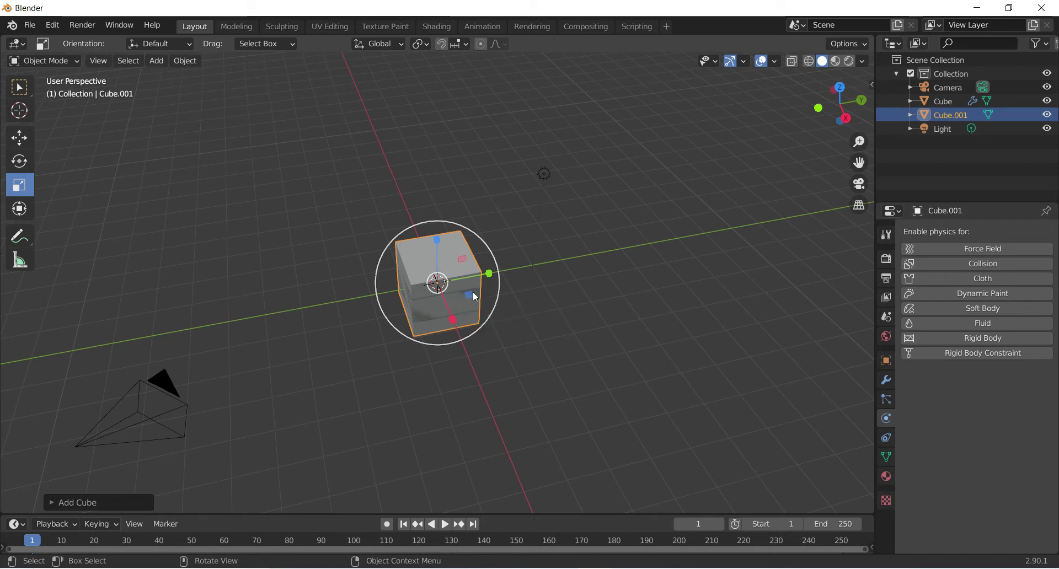
{"action": "left_click_drag", "start_coordinate": [474, 299], "coordinate": [597, 313]}
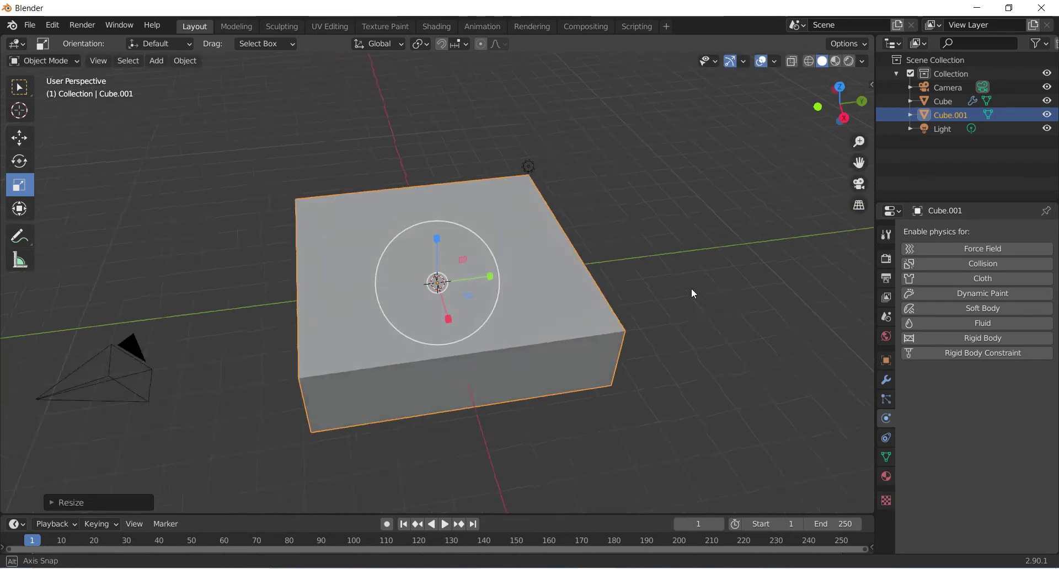
Stretch the new box further along the Y axis and slightly increase its height along Z
{"action": "middle_click_drag", "start_coordinate": [705, 293], "coordinate": [623, 283]}
{"action": "key", "text": "s"}
{"action": "left_click", "coordinate": [486, 301]}
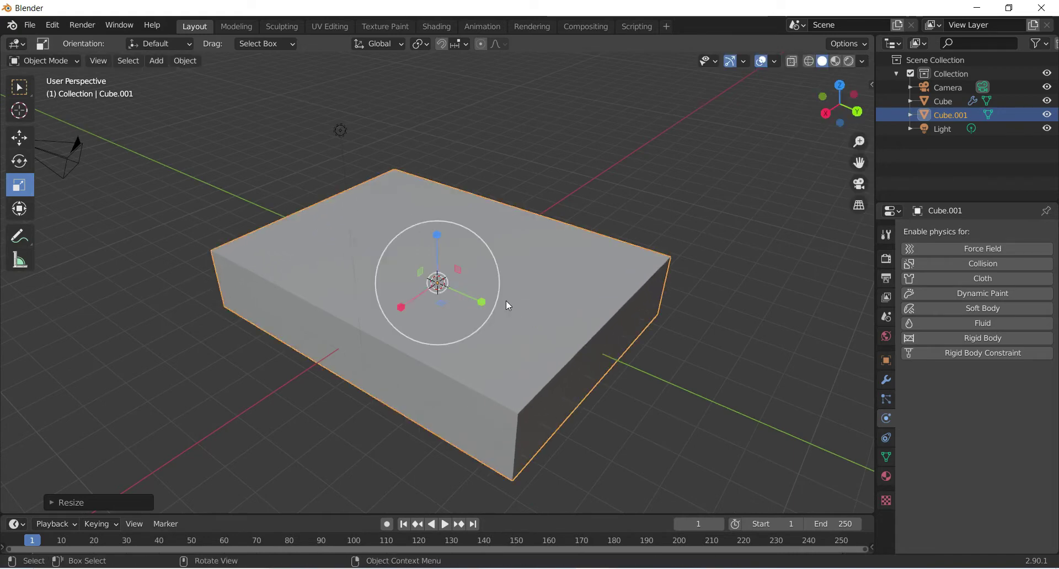
{"action": "middle_click_drag", "start_coordinate": [644, 280], "coordinate": [564, 263]}
{"action": "left_click_drag", "start_coordinate": [435, 228], "coordinate": [682, 269]}
{"action": "middle_click_drag", "start_coordinate": [682, 269], "coordinate": [764, 317]}
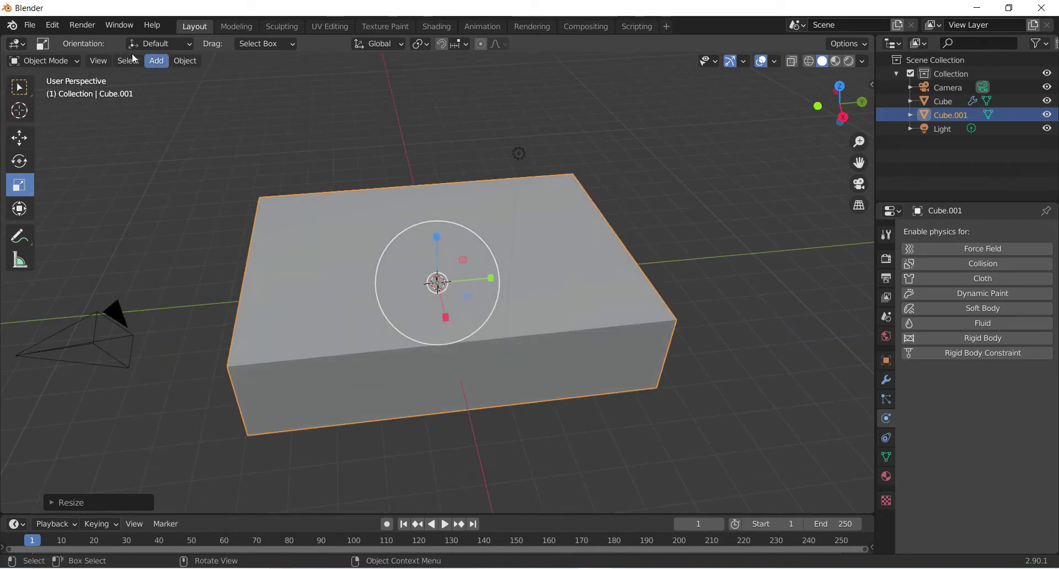
Save the scene as untitled.blend in a new folder named Object Interaction inside C:\Blending
{"action": "left_click", "coordinate": [30, 26]}
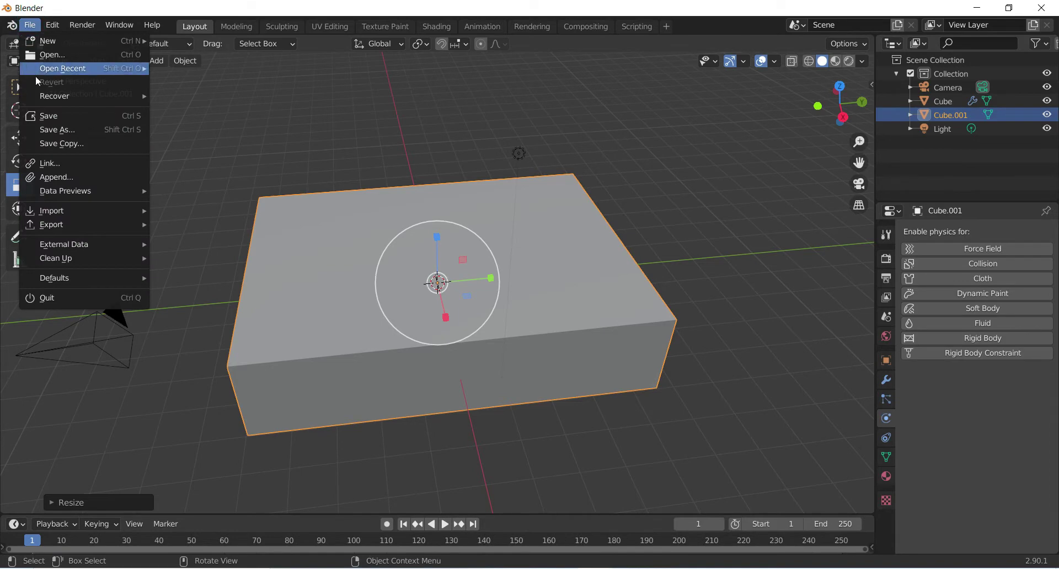
{"action": "left_click", "coordinate": [50, 119]}
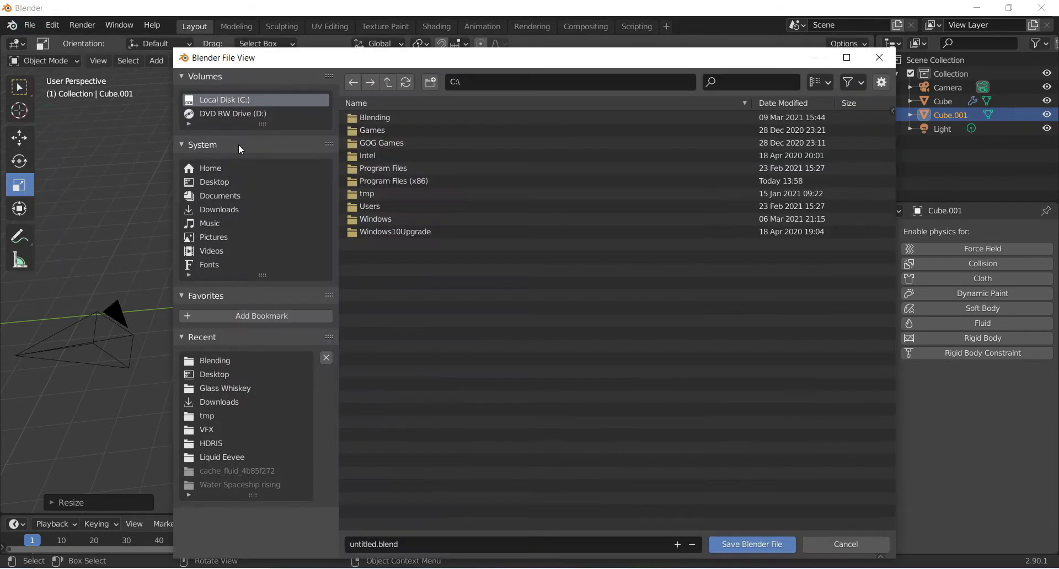
{"action": "left_click", "coordinate": [373, 118]}
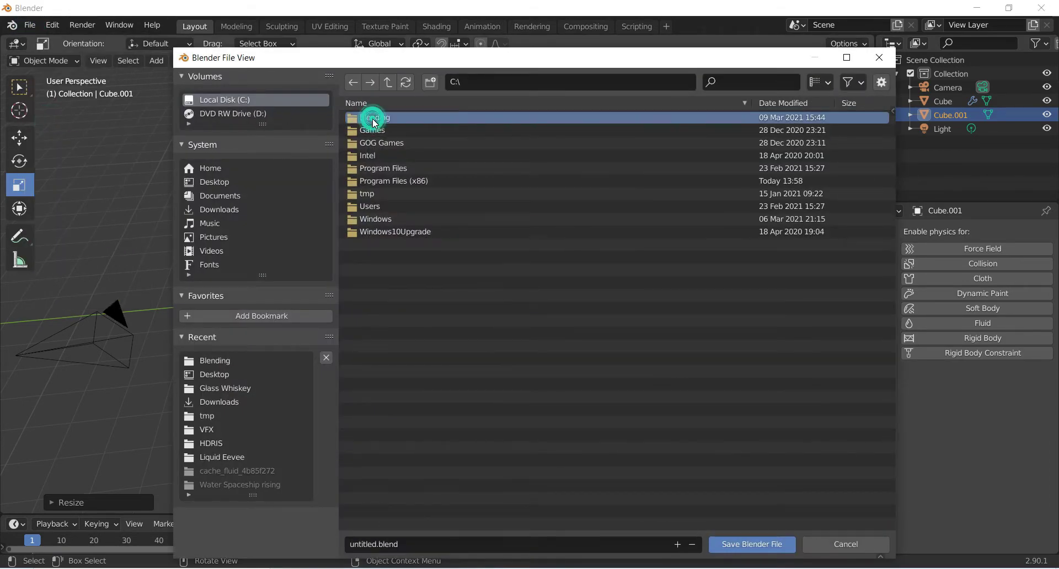
{"action": "left_click", "coordinate": [373, 118]}
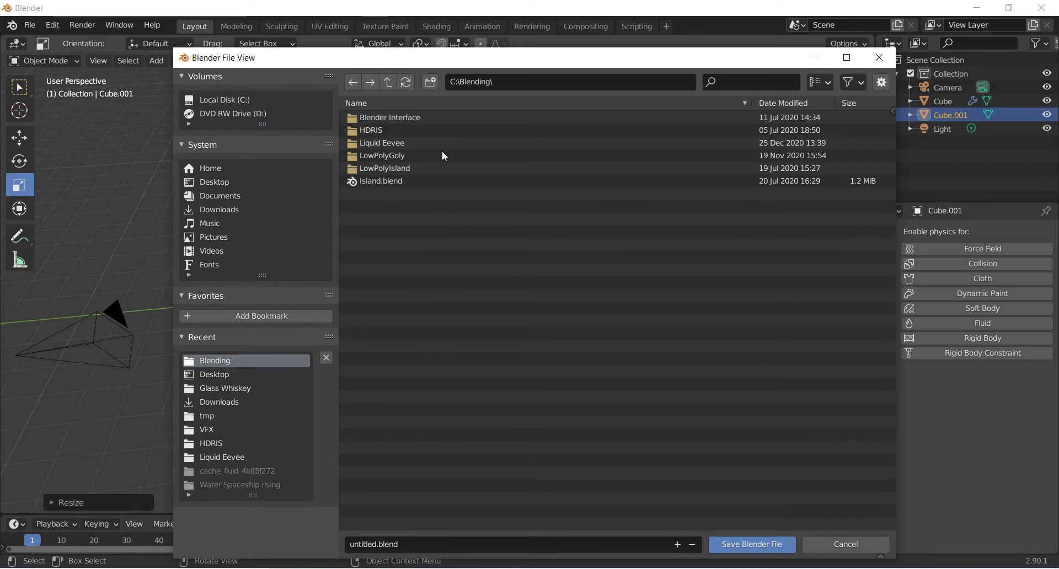
{"action": "left_click", "coordinate": [426, 83]}
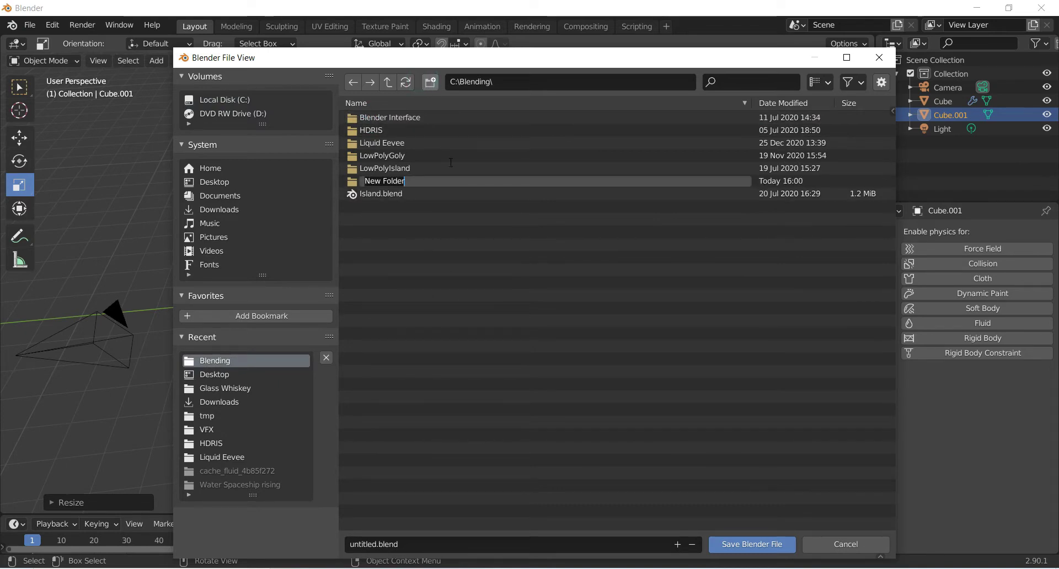
{"action": "type", "text": "Objec"}
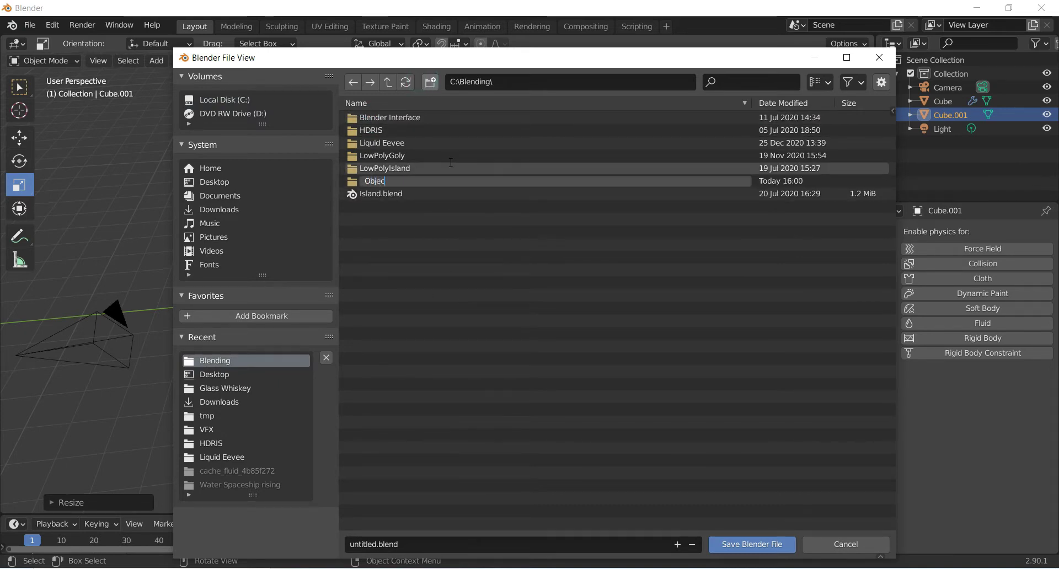
{"action": "type", "text": "t Interaction"}
{"action": "key", "text": "Return"}
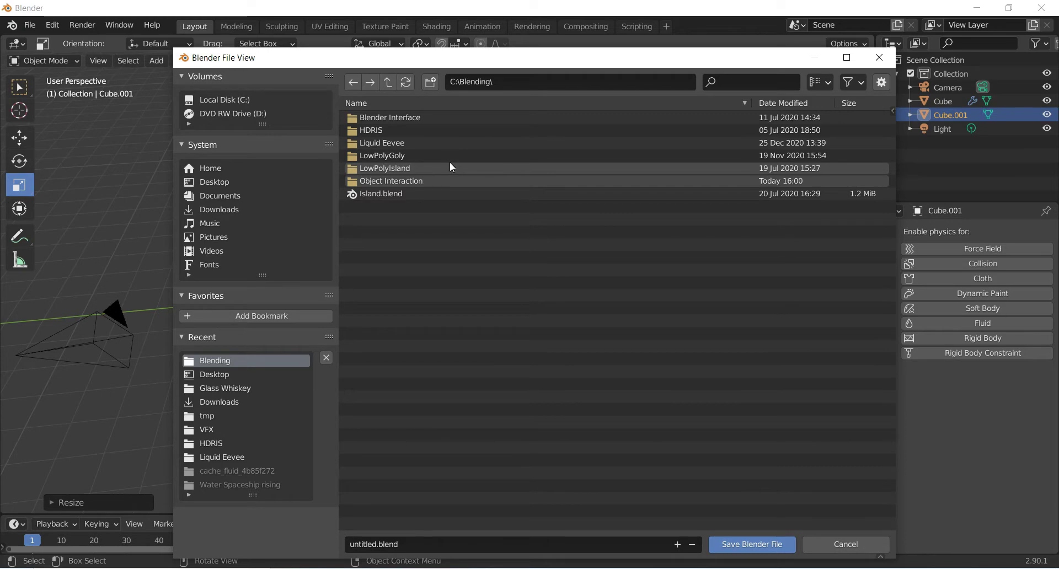
{"action": "double_click", "coordinate": [440, 182]}
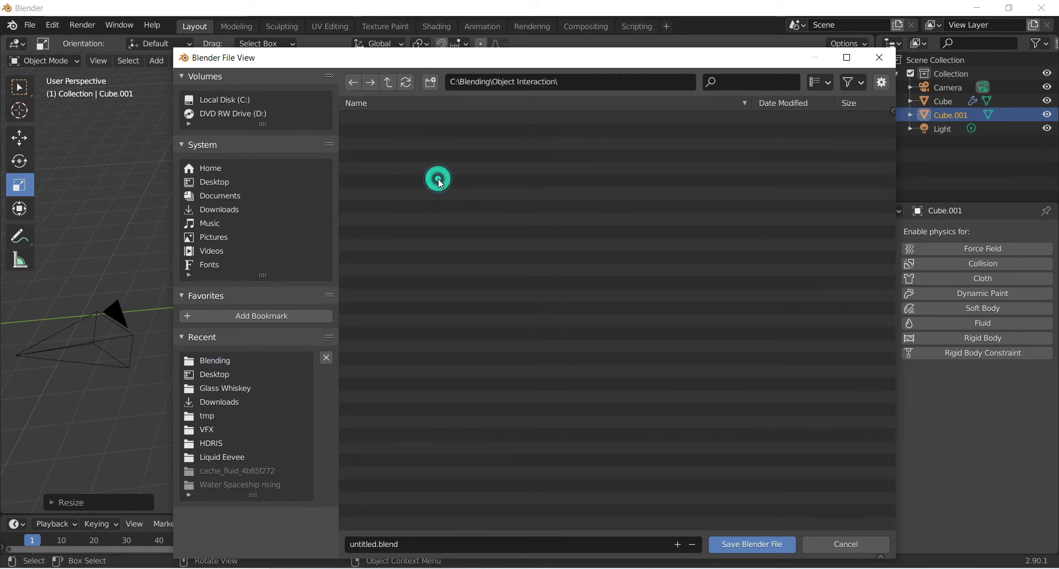
{"action": "left_click", "coordinate": [755, 545]}
Apply the Quick Liquid effect to the large box
{"action": "middle_click_drag", "start_coordinate": [736, 219], "coordinate": [441, 131]}
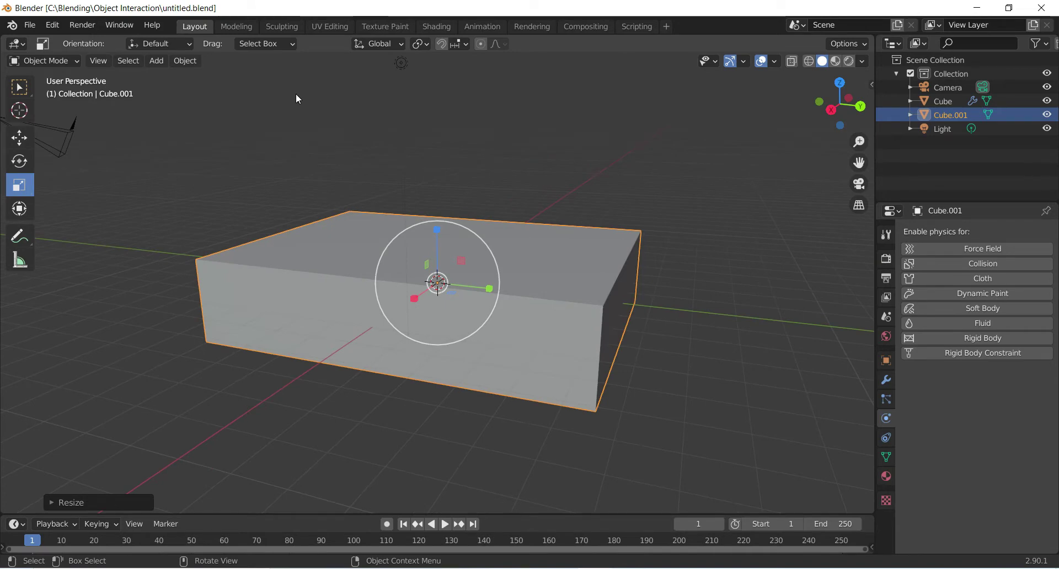
{"action": "left_click", "coordinate": [193, 61]}
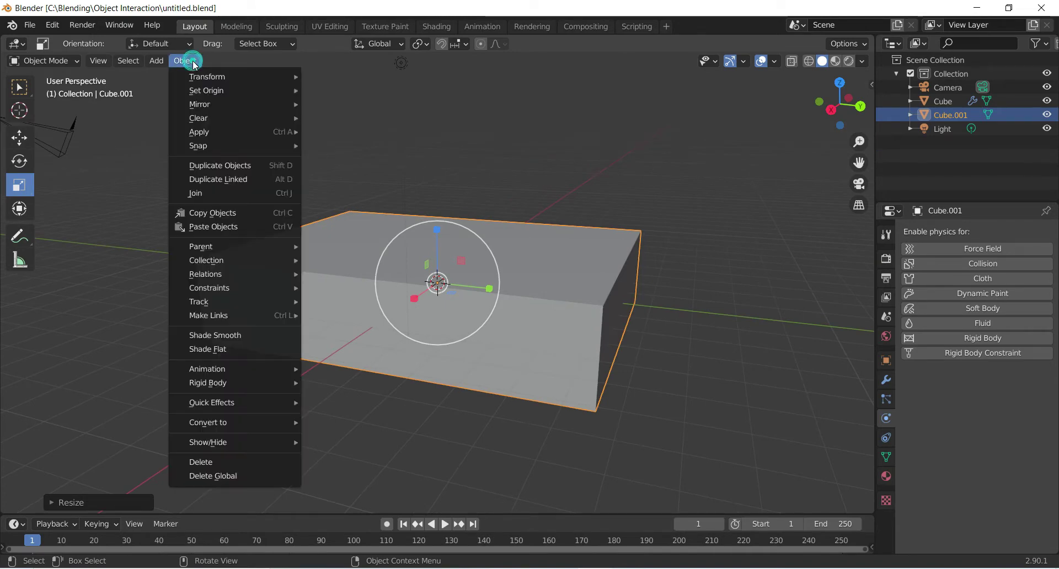
{"action": "left_click", "coordinate": [613, 280]}
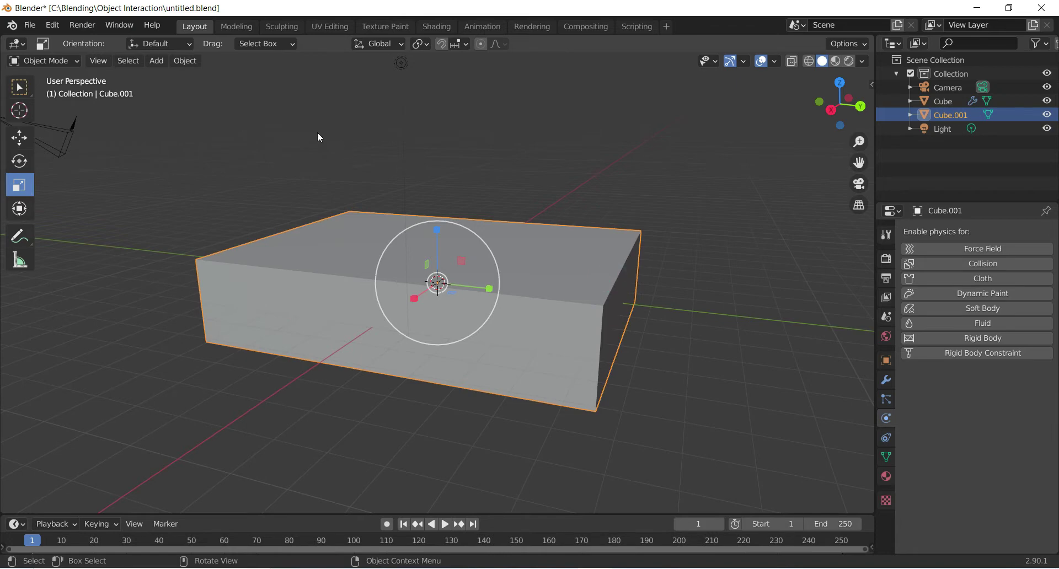
{"action": "left_click", "coordinate": [184, 65]}
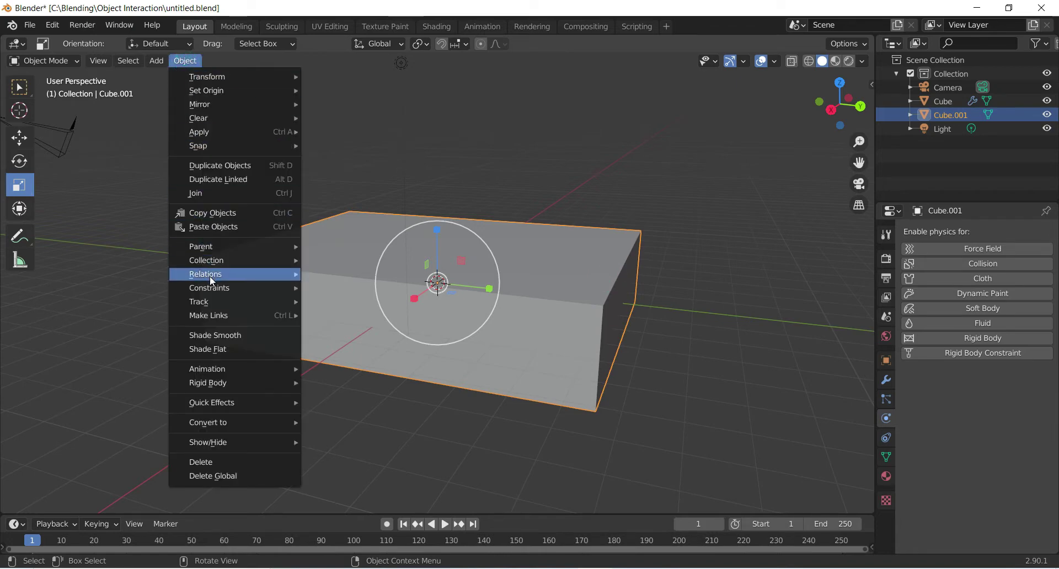
{"action": "mouse_move", "coordinate": [246, 404]}
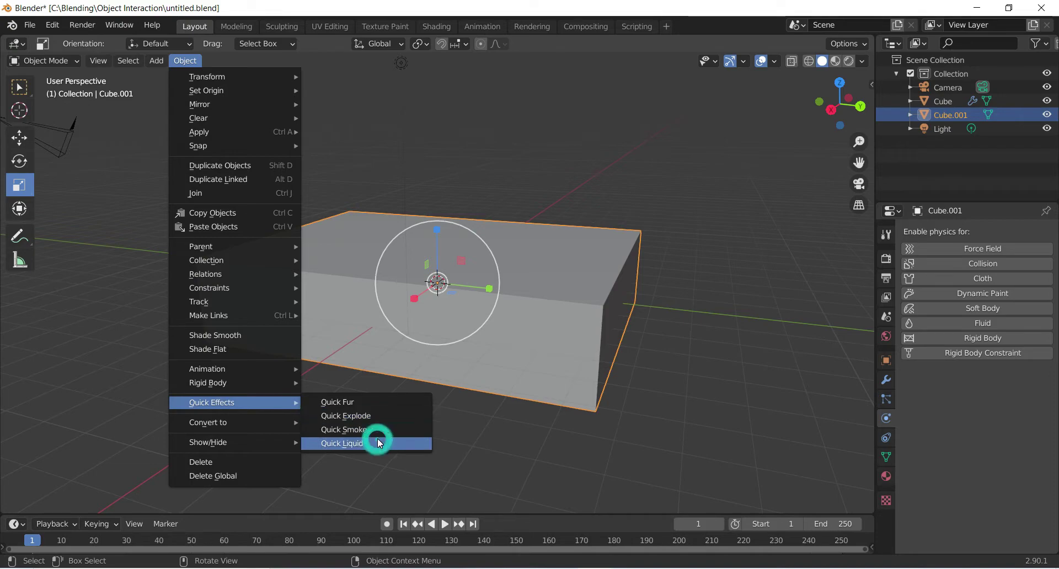
{"action": "key", "text": "Return"}
Play the liquid simulation from frame 1 and stop it at about frame 37
{"action": "middle_click_drag", "start_coordinate": [721, 276], "coordinate": [453, 265]}
{"action": "scroll", "coordinate": [646, 293], "scroll_direction": "up", "scroll_amount": 2}
{"action": "middle_click_drag", "start_coordinate": [646, 289], "coordinate": [390, 240]}
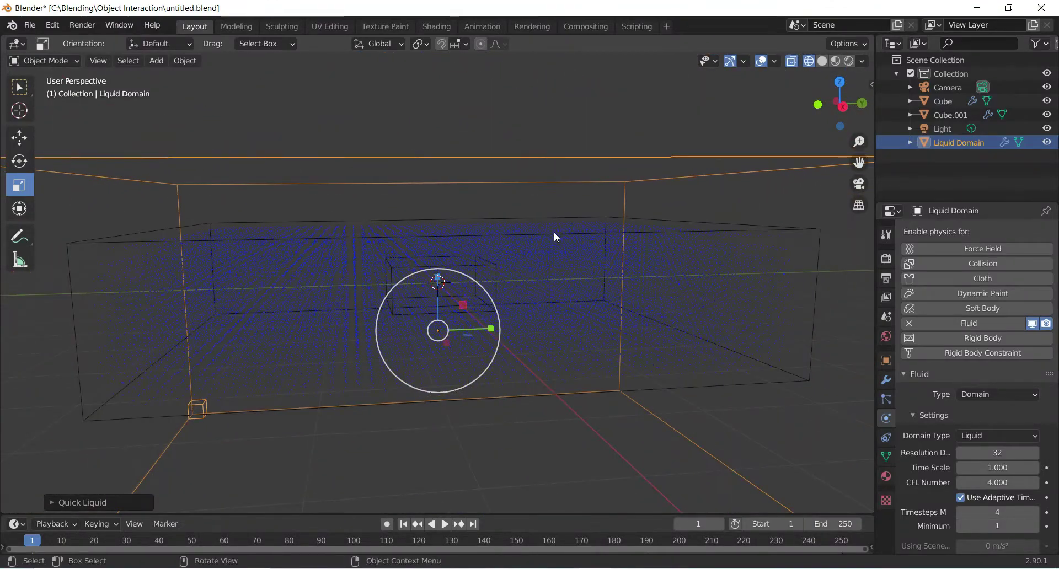
{"action": "scroll", "coordinate": [553, 232], "scroll_direction": "down", "scroll_amount": 5}
{"action": "middle_click_drag", "start_coordinate": [567, 234], "coordinate": [503, 233]}
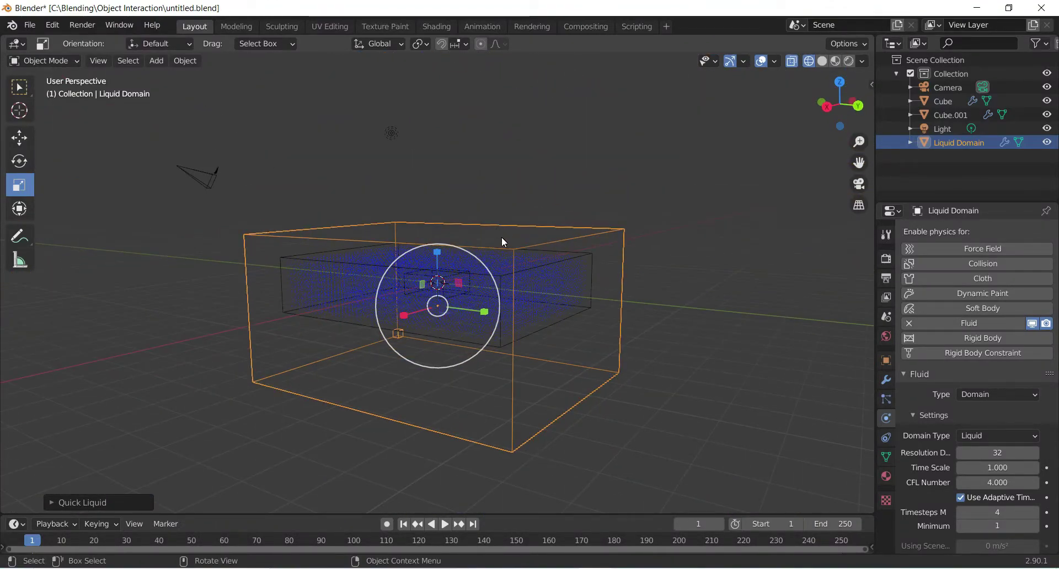
{"action": "key", "text": "space"}
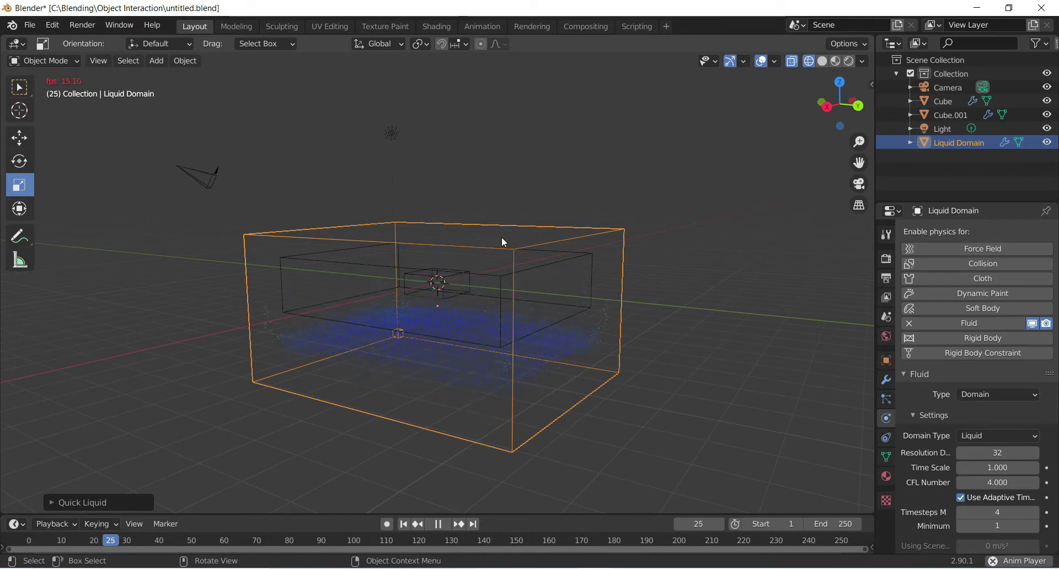
{"action": "key", "text": "space"}
Raise the liquid domain along the Z axis so that its floor sits just below the large box
{"action": "scroll", "coordinate": [527, 236], "scroll_direction": "up", "scroll_amount": 2}
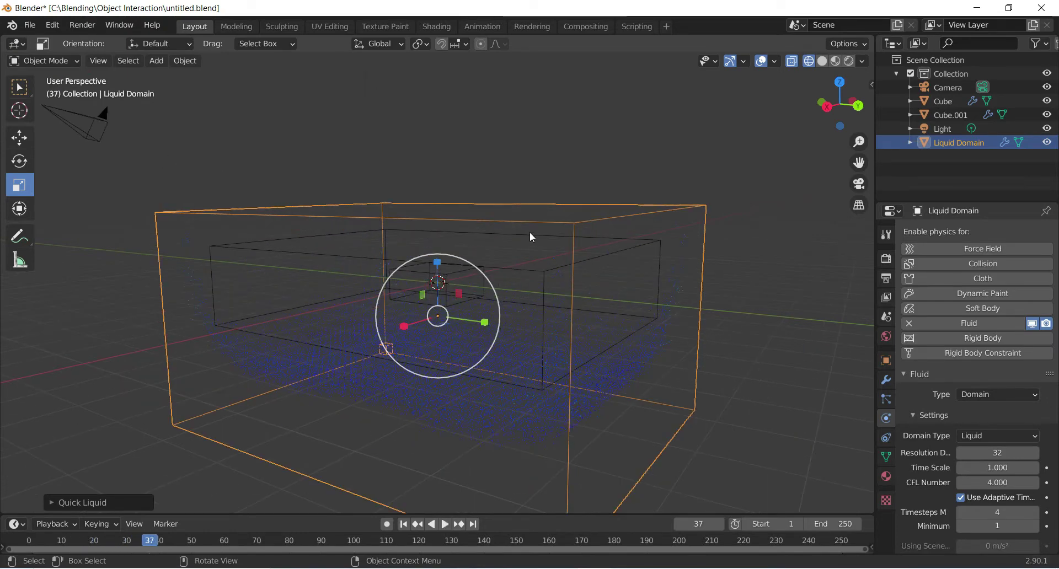
{"action": "middle_click_drag", "start_coordinate": [555, 196], "coordinate": [626, 201]}
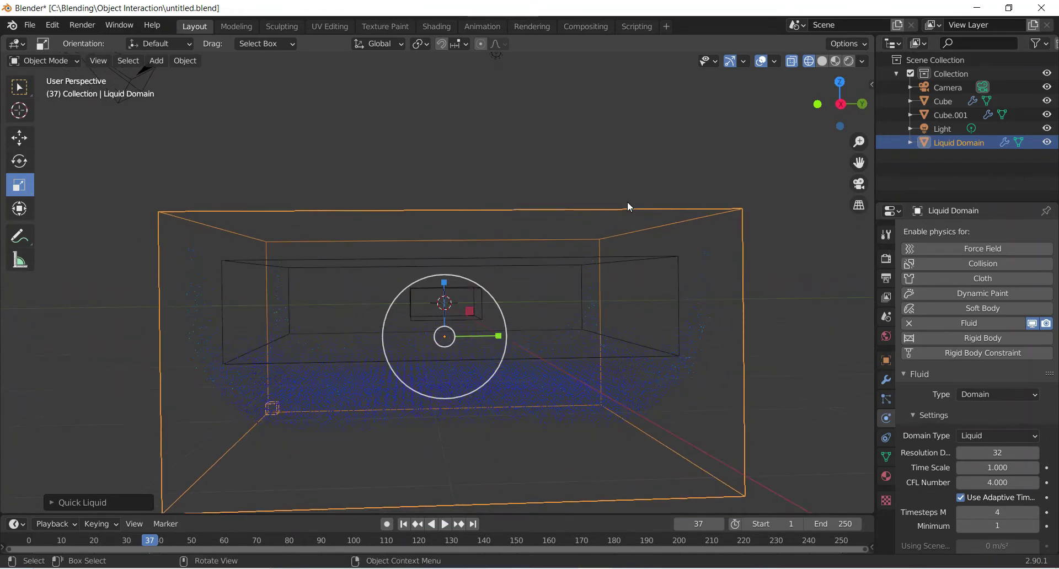
{"action": "left_click", "coordinate": [301, 210]}
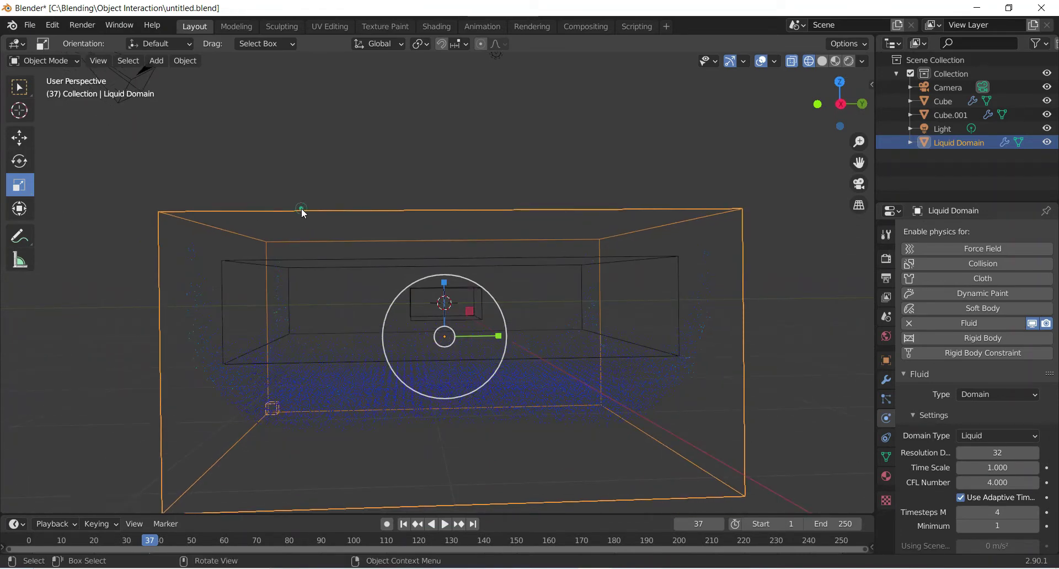
{"action": "left_click", "coordinate": [20, 138]}
{"action": "left_click_drag", "start_coordinate": [444, 283], "coordinate": [444, 182]}
Scale the large fluid box up uniformly by about 1.2 so that it fills the liquid domain's footprint
{"action": "middle_click_drag", "start_coordinate": [644, 211], "coordinate": [538, 298]}
{"action": "left_click", "coordinate": [538, 306]}
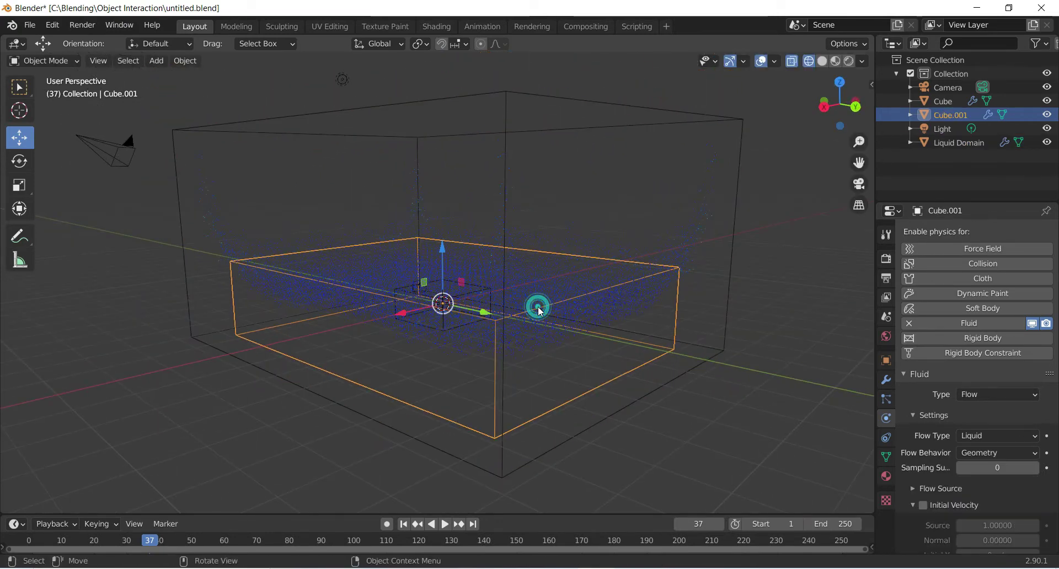
{"action": "middle_click_drag", "start_coordinate": [577, 303], "coordinate": [657, 353]}
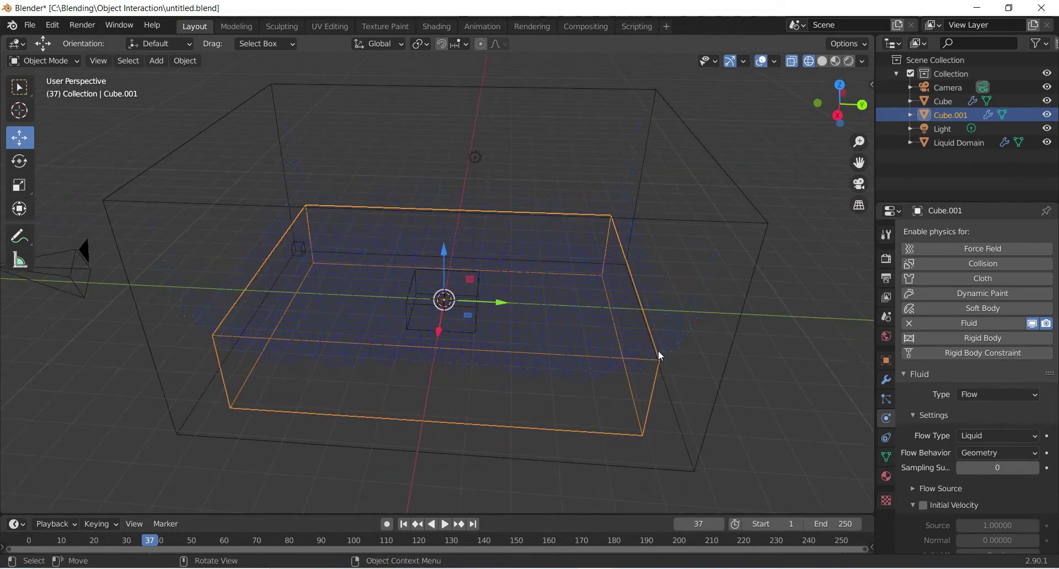
{"action": "key", "text": "s"}
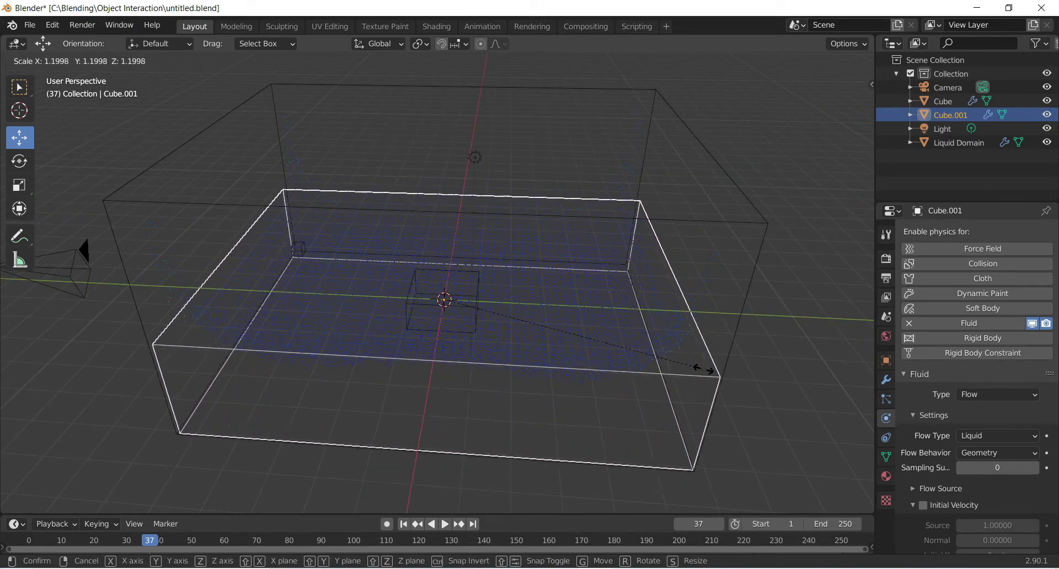
{"action": "left_click", "coordinate": [699, 366]}
{"action": "middle_click_drag", "start_coordinate": [762, 368], "coordinate": [763, 309]}
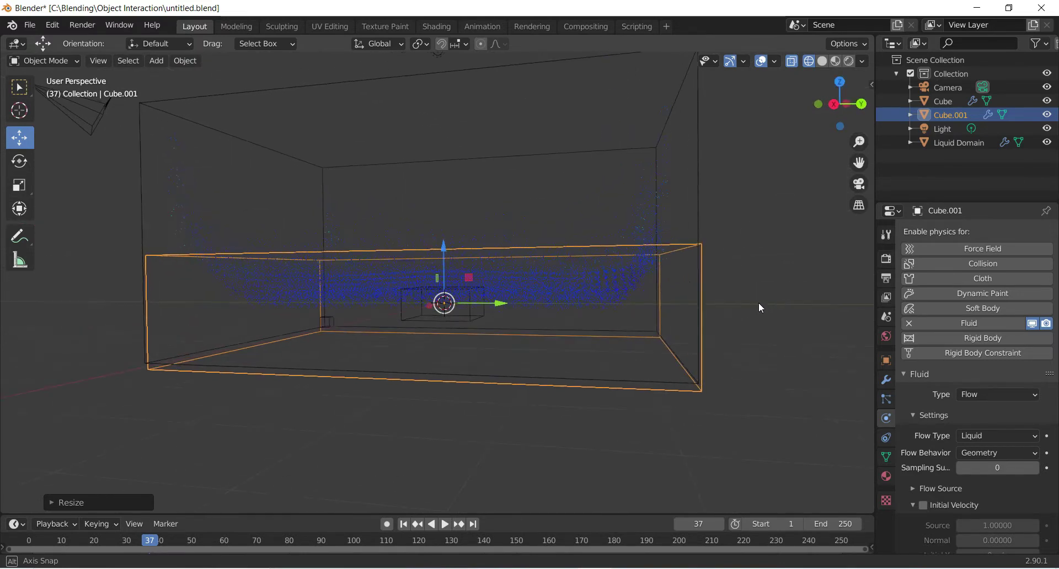
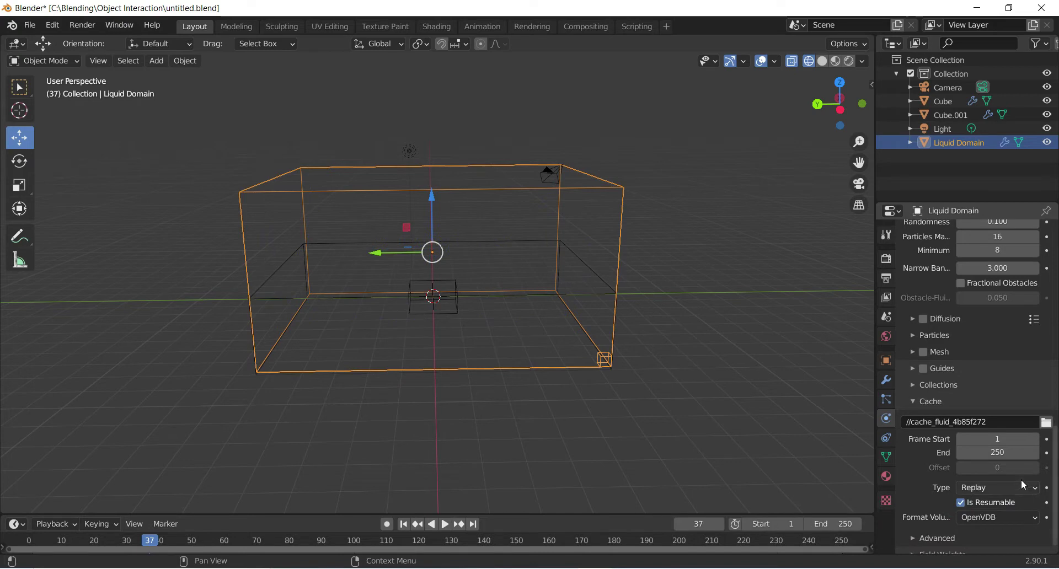
Accept the folder C:\Blending\Object Interaction\cache_fluid_4b85f272 as the liquid domain's cache location
{"action": "left_click", "coordinate": [1046, 423]}
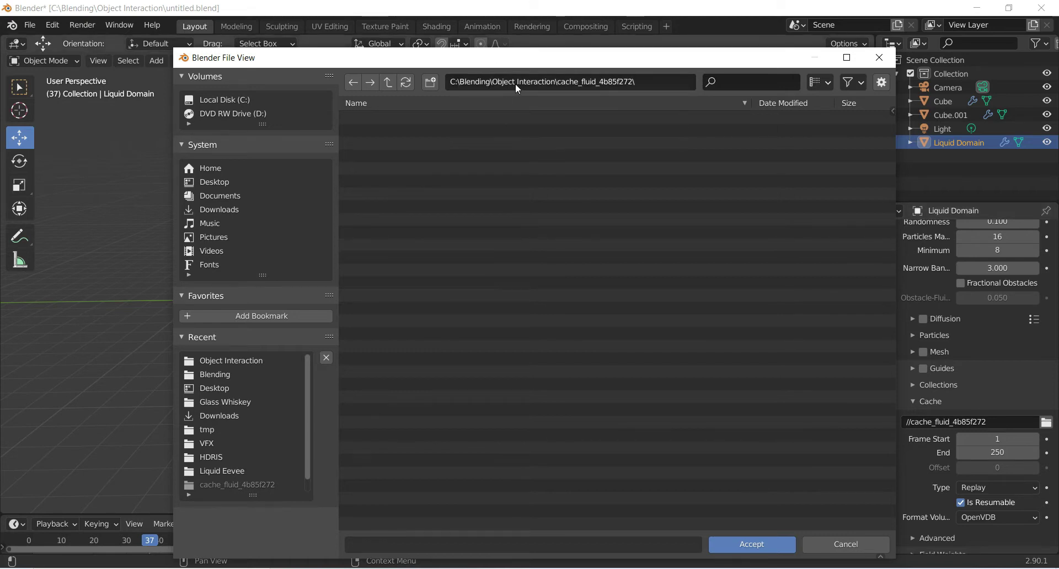
{"action": "left_click", "coordinate": [755, 546]}
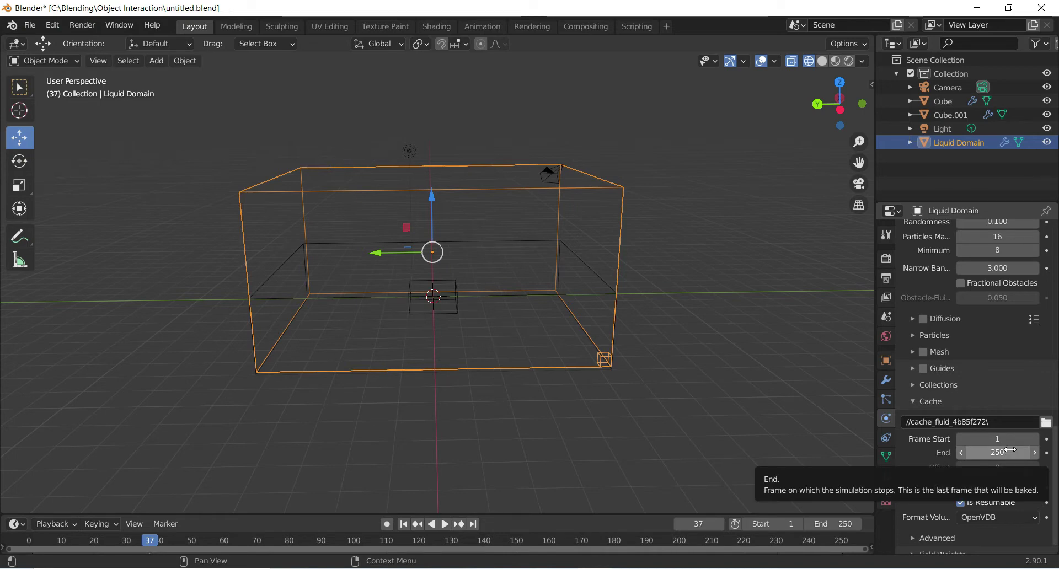
Scale the small effector cube up uniformly by about 1.7 and lower it slightly along the Z axis
{"action": "scroll", "coordinate": [522, 283], "scroll_direction": "up", "scroll_amount": 3}
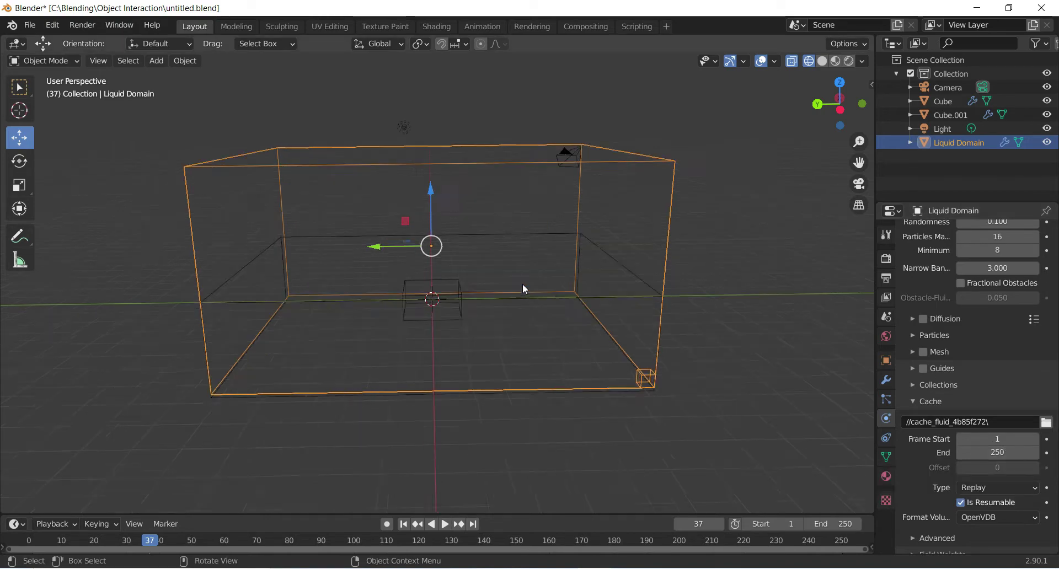
{"action": "middle_click_drag", "start_coordinate": [702, 297], "coordinate": [624, 312]}
{"action": "left_click", "coordinate": [467, 306]}
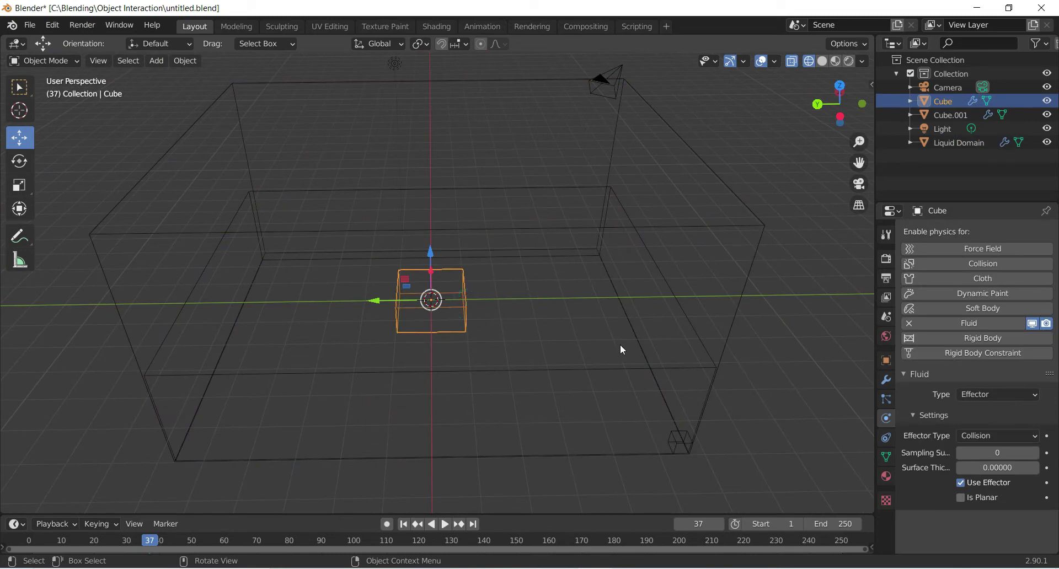
{"action": "key", "text": "s"}
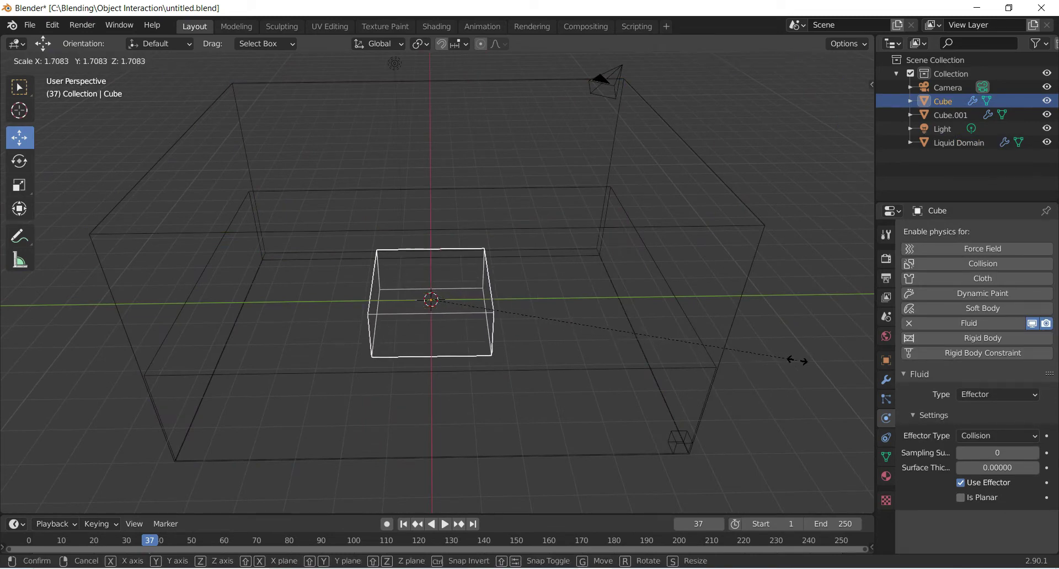
{"action": "left_click", "coordinate": [797, 359]}
{"action": "middle_click_drag", "start_coordinate": [761, 358], "coordinate": [563, 299]}
{"action": "left_click_drag", "start_coordinate": [431, 245], "coordinate": [429, 238]}
{"action": "middle_click_drag", "start_coordinate": [736, 293], "coordinate": [635, 290]}
Set the liquid domain's cache type to Modular
{"action": "left_click", "coordinate": [743, 258]}
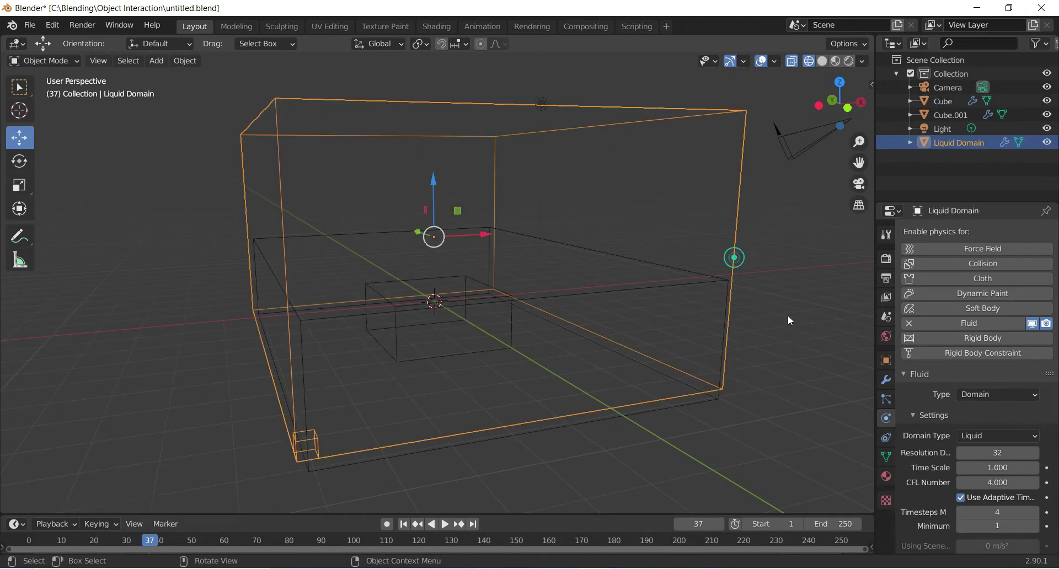
{"action": "scroll", "coordinate": [1003, 410], "scroll_direction": "down", "scroll_amount": 10}
{"action": "scroll", "coordinate": [1003, 403], "scroll_direction": "down", "scroll_amount": 10}
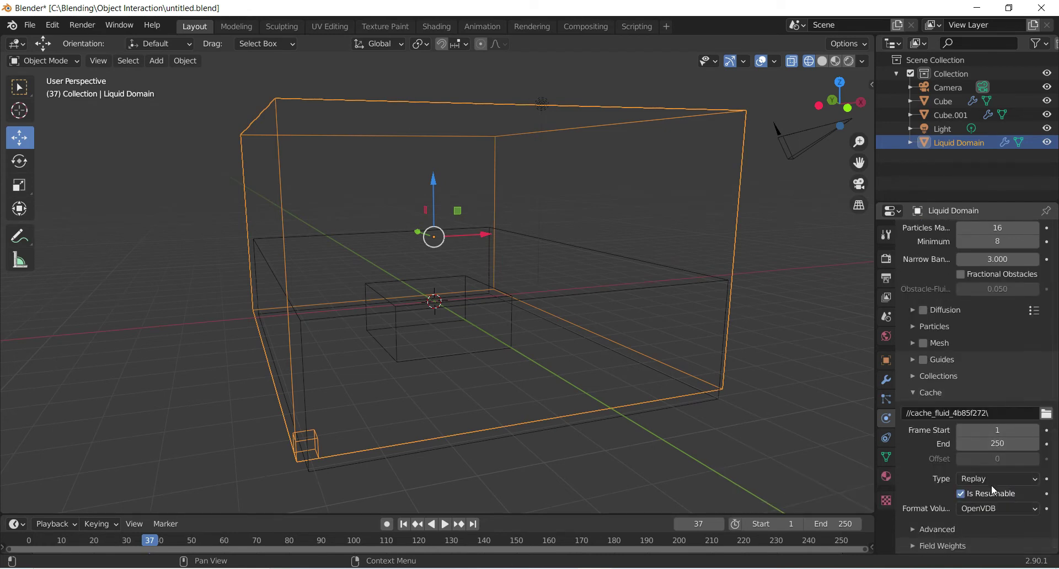
{"action": "left_click", "coordinate": [992, 478]}
{"action": "left_click", "coordinate": [995, 509]}
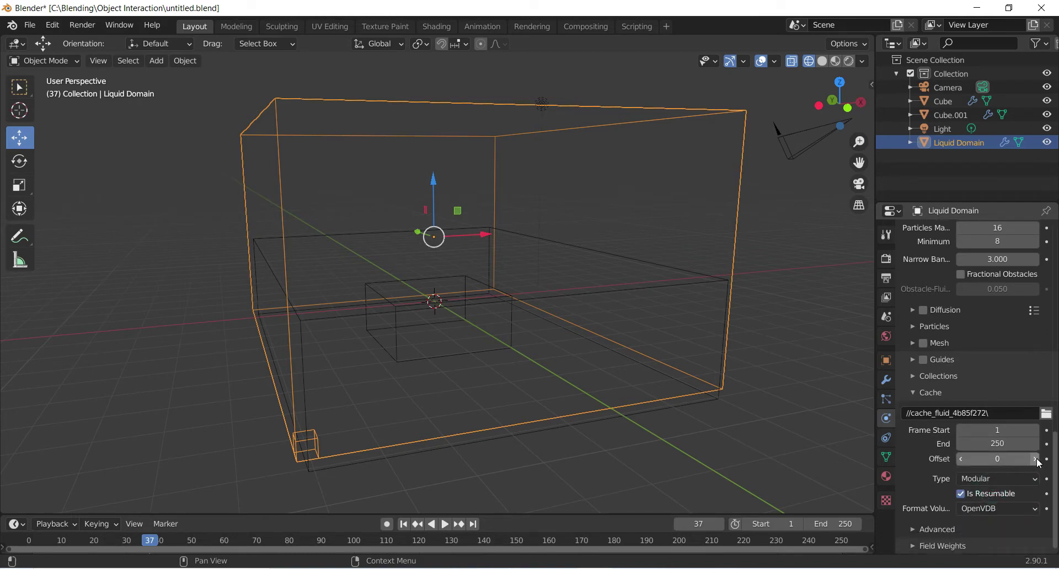
Bake the liquid domain's fluid data
{"action": "scroll", "coordinate": [1013, 406], "scroll_direction": "up", "scroll_amount": 10}
{"action": "scroll", "coordinate": [1012, 411], "scroll_direction": "up", "scroll_amount": 8}
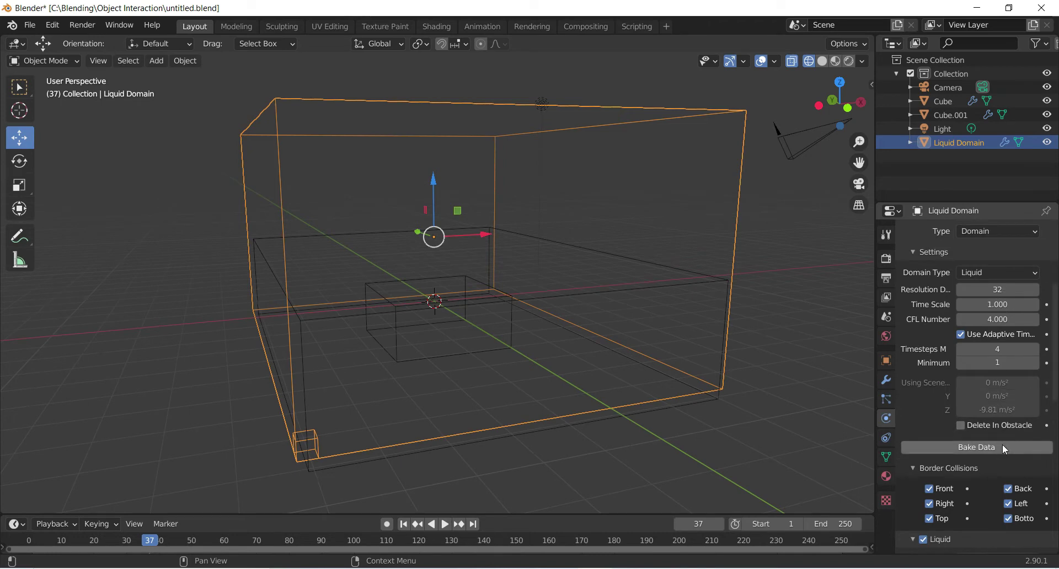
{"action": "left_click", "coordinate": [1001, 445]}
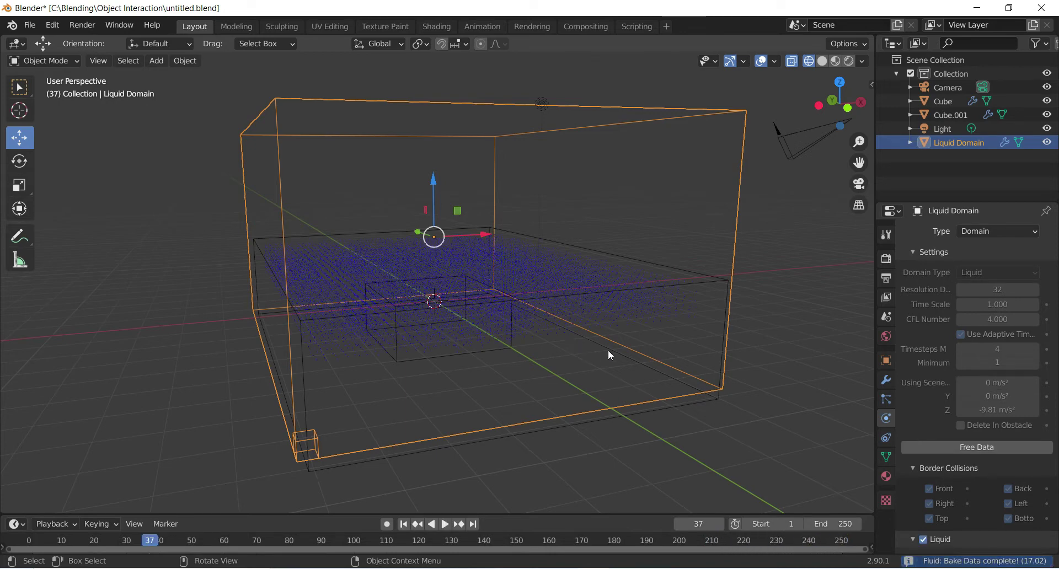
Play the baked liquid simulation, view it from several sides and stop at about frame 104
{"action": "middle_click_drag", "start_coordinate": [644, 333], "coordinate": [563, 328]}
{"action": "key", "text": "space"}
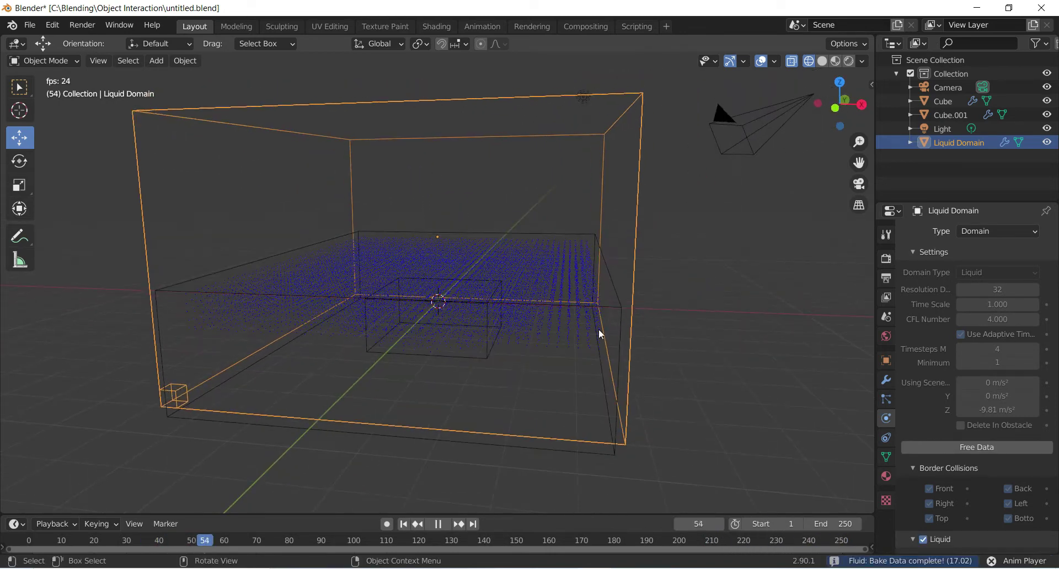
{"action": "middle_click_drag", "start_coordinate": [729, 338], "coordinate": [591, 359]}
{"action": "key", "text": "space"}
{"action": "scroll", "coordinate": [591, 359], "scroll_direction": "down", "scroll_amount": 5}
{"action": "mouse_move", "coordinate": [649, 397]}
{"action": "middle_mouse_down"}
{"action": "mouse_move", "coordinate": [714, 413]}
{"action": "mouse_move", "coordinate": [602, 364]}
{"action": "mouse_move", "coordinate": [689, 386]}
{"action": "mouse_move", "coordinate": [674, 398]}
{"action": "mouse_move", "coordinate": [660, 392]}
{"action": "middle_mouse_up"}
{"action": "scroll", "coordinate": [592, 360], "scroll_direction": "down", "scroll_amount": 5}
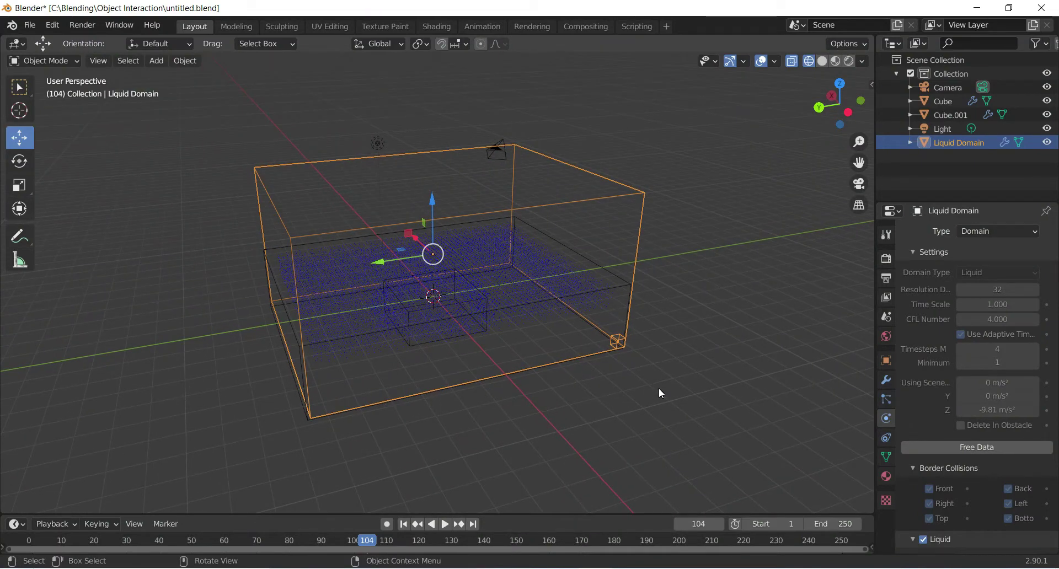
Insert a Location keyframe at frame 0 for the small effector cube in its submerged position
{"action": "left_click", "coordinate": [481, 296]}
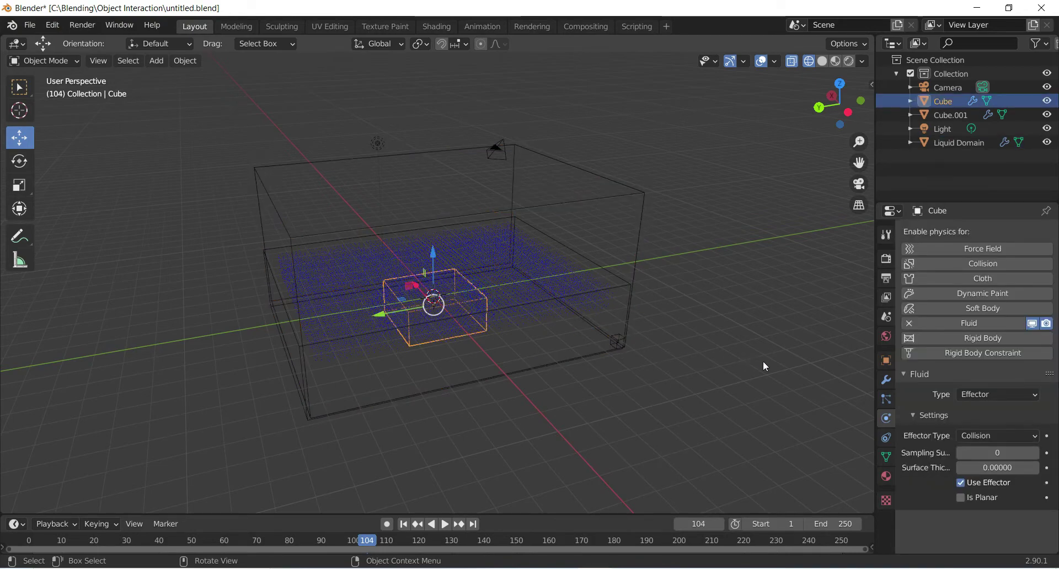
{"action": "middle_click_drag", "start_coordinate": [768, 368], "coordinate": [540, 345]}
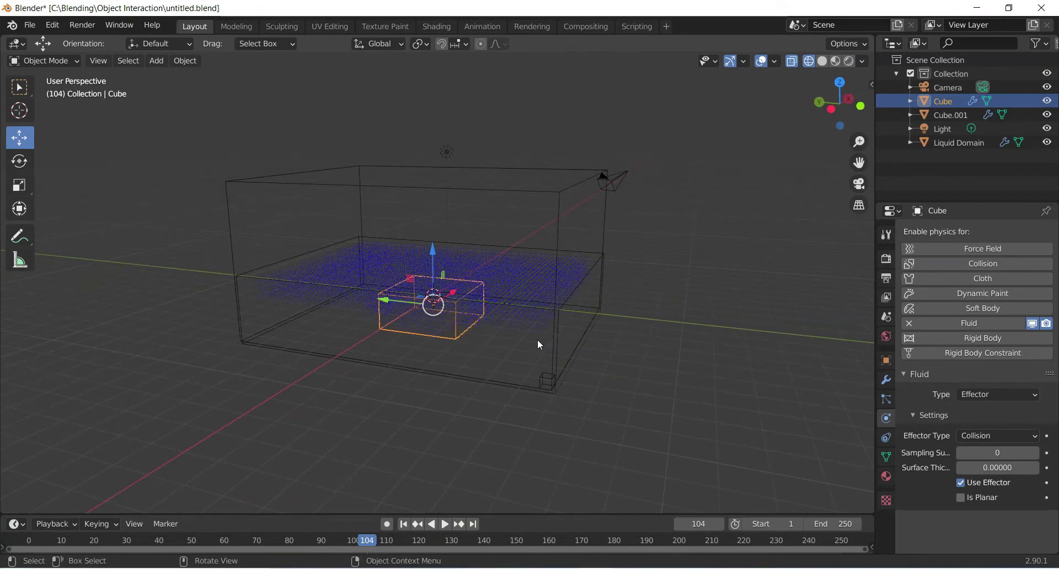
{"action": "key", "text": "space"}
{"action": "key", "text": "space"}
{"action": "left_click_drag", "start_coordinate": [305, 535], "coordinate": [29, 537]}
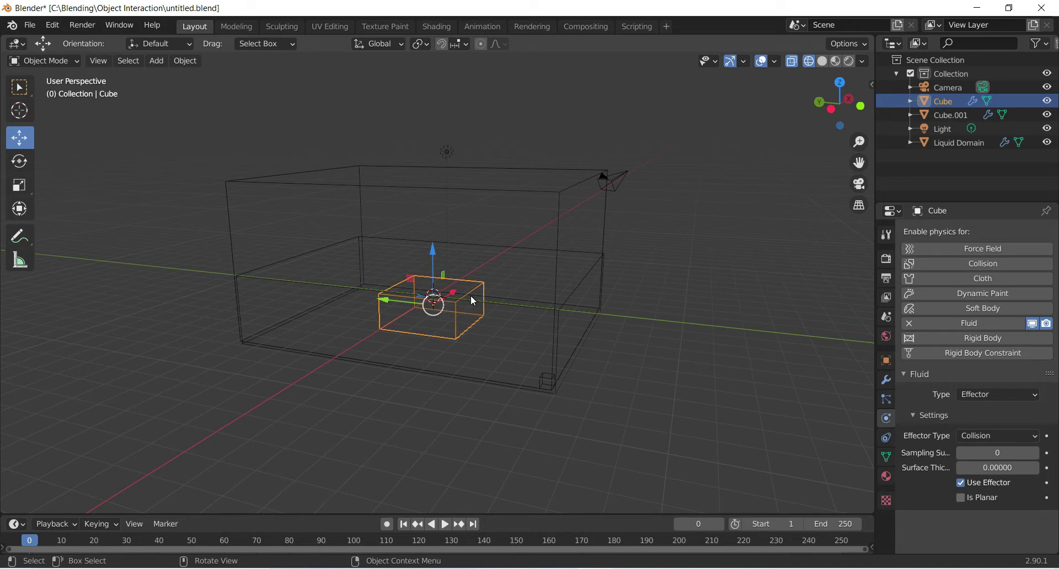
{"action": "key", "text": "i"}
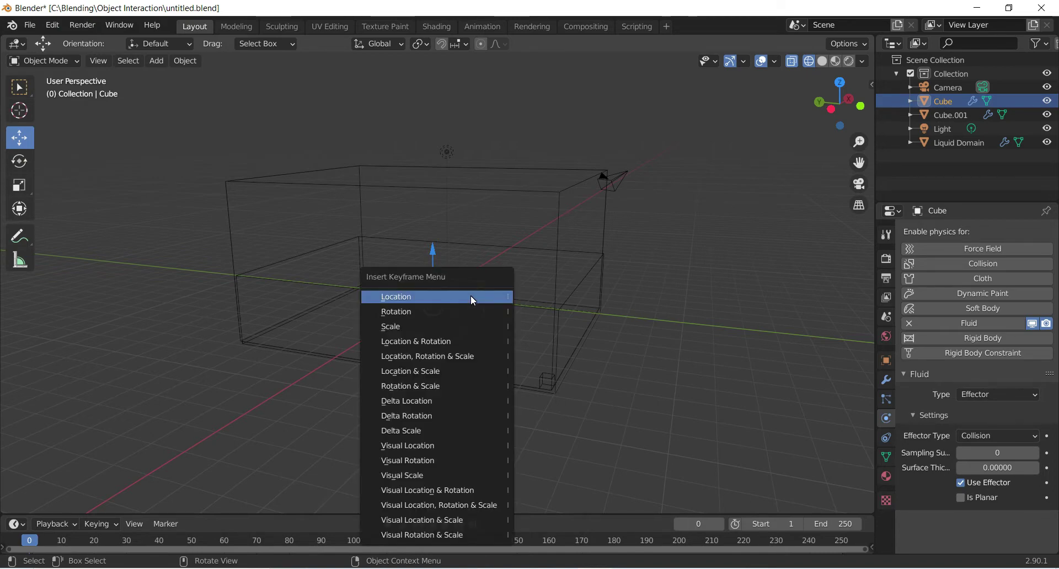
{"action": "left_click", "coordinate": [472, 299]}
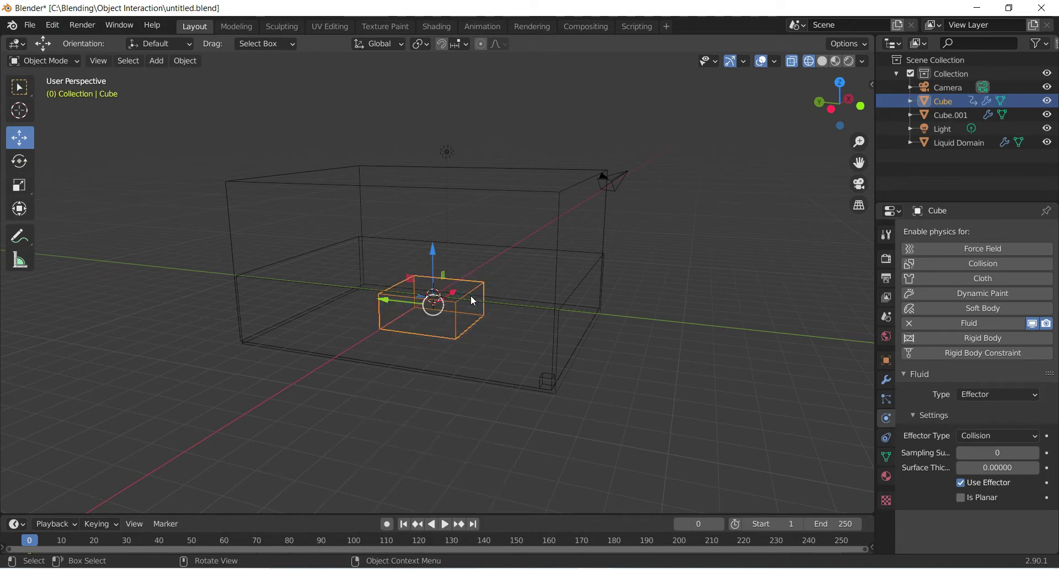
Raise the effector cube along the Z axis above the liquid at frame 30 and insert a Location keyframe
{"action": "key", "text": "space"}
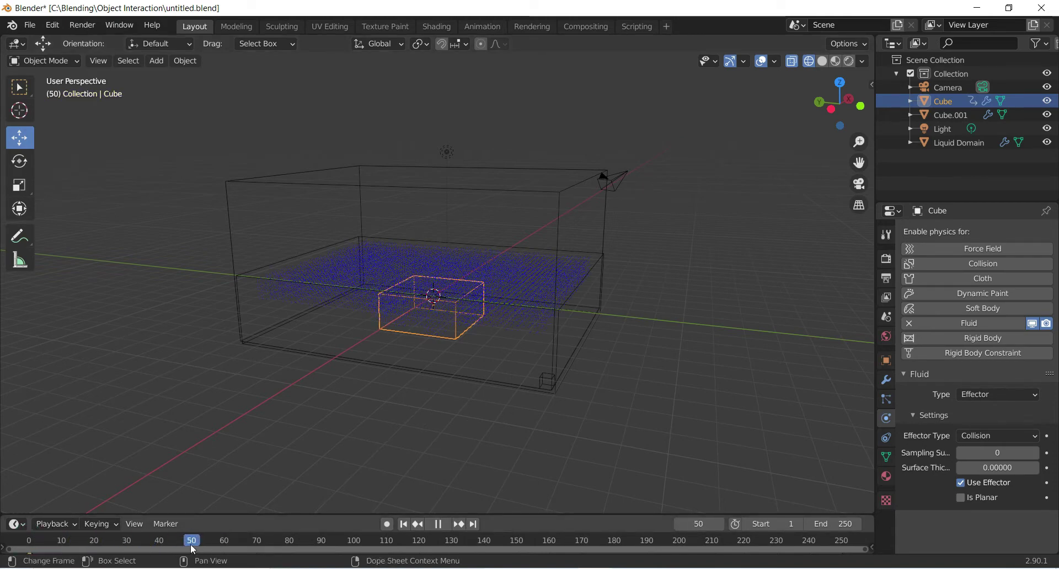
{"action": "left_click_drag", "start_coordinate": [218, 549], "coordinate": [129, 546]}
{"action": "middle_click_drag", "start_coordinate": [123, 433], "coordinate": [210, 429]}
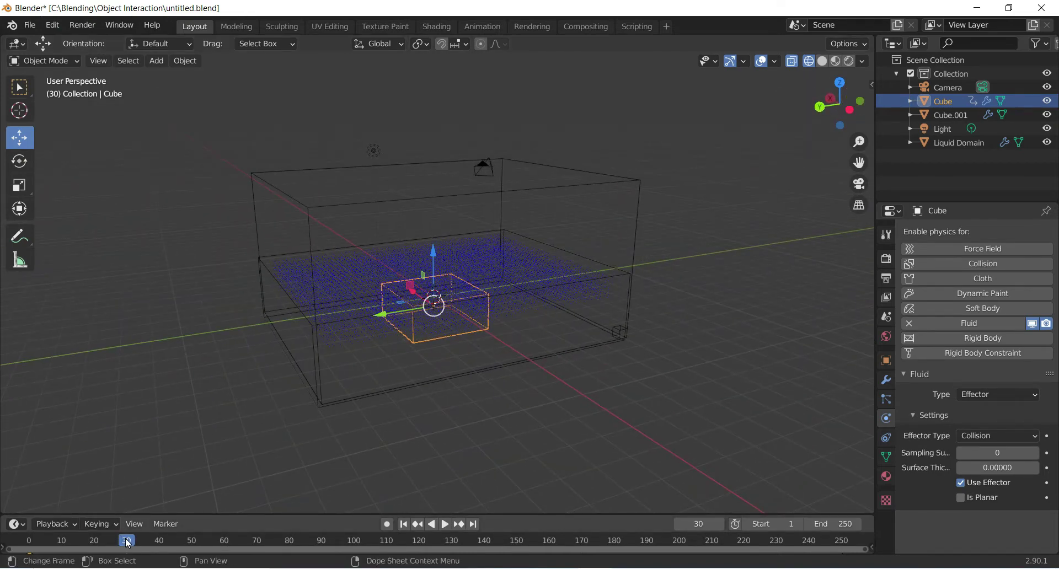
{"action": "left_click_drag", "start_coordinate": [434, 253], "coordinate": [436, 179]}
{"action": "middle_click_drag", "start_coordinate": [654, 243], "coordinate": [598, 218]}
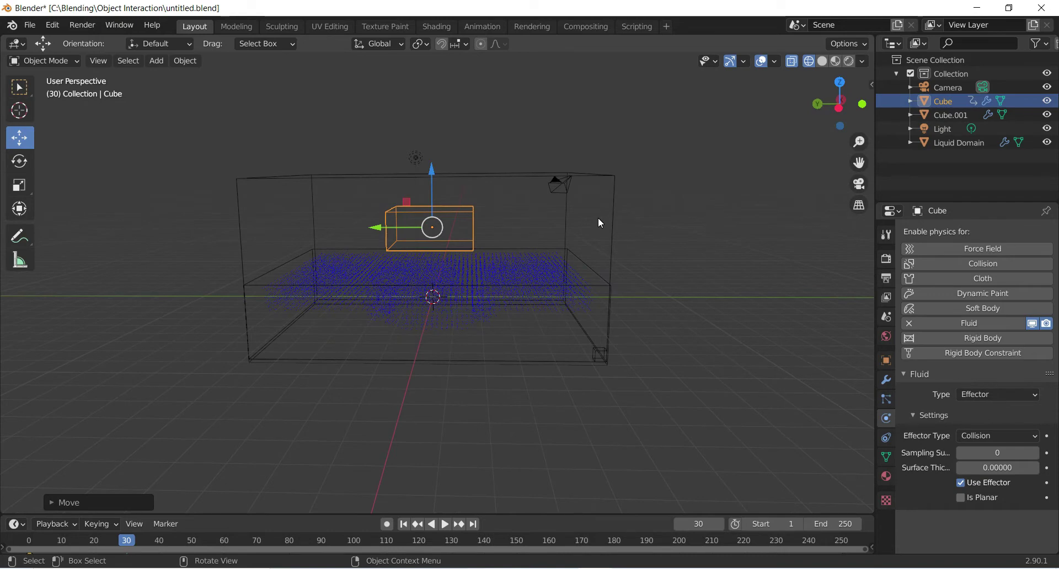
{"action": "key", "text": "i"}
{"action": "left_click", "coordinate": [599, 217]}
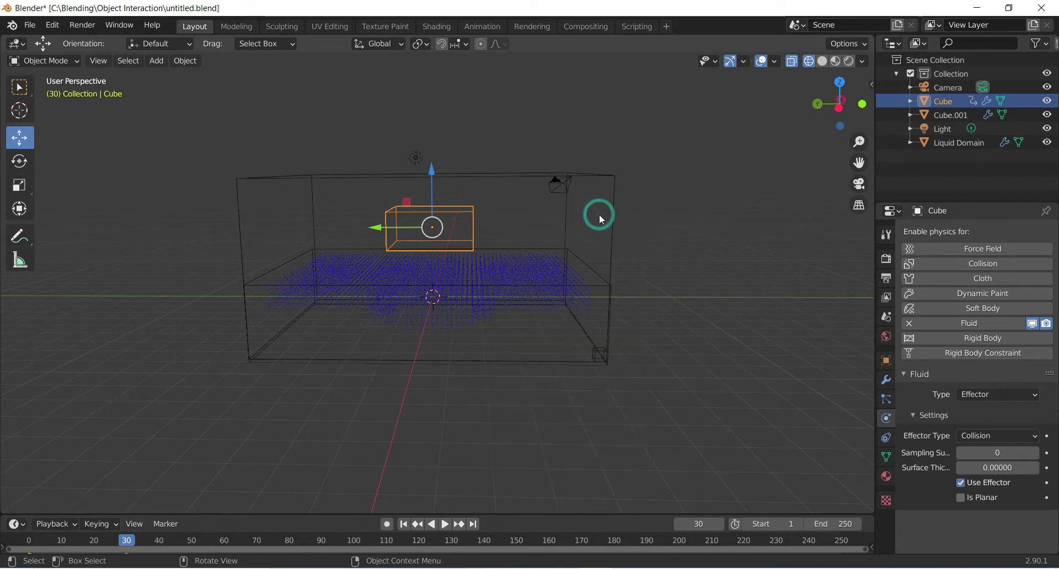
Play the effector cube's upward animation from frame 0 and stop at about frame 44
{"action": "left_click_drag", "start_coordinate": [125, 547], "coordinate": [156, 547]}
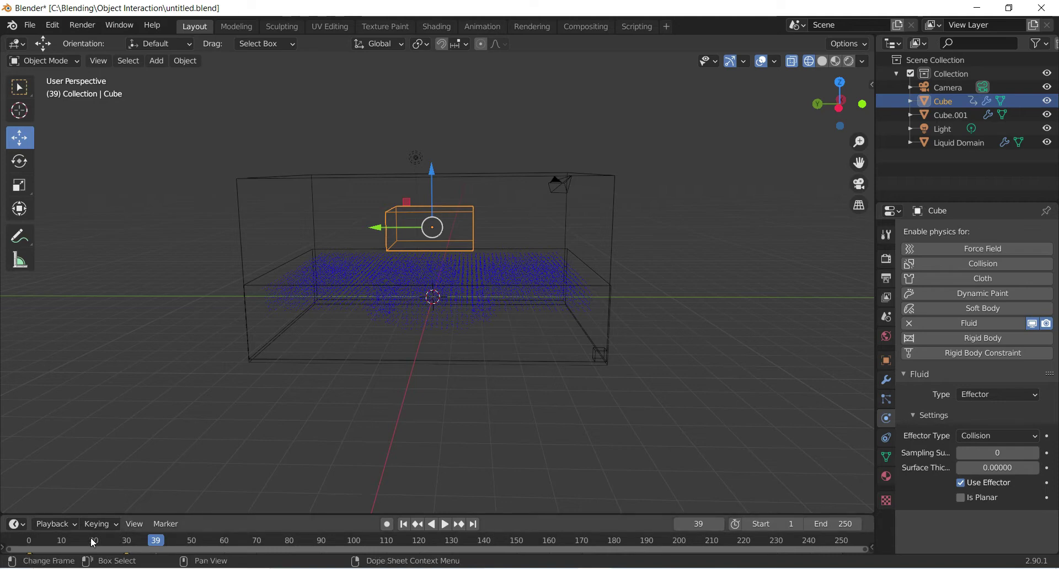
{"action": "left_click_drag", "start_coordinate": [152, 542], "coordinate": [23, 557]}
{"action": "key", "text": "space"}
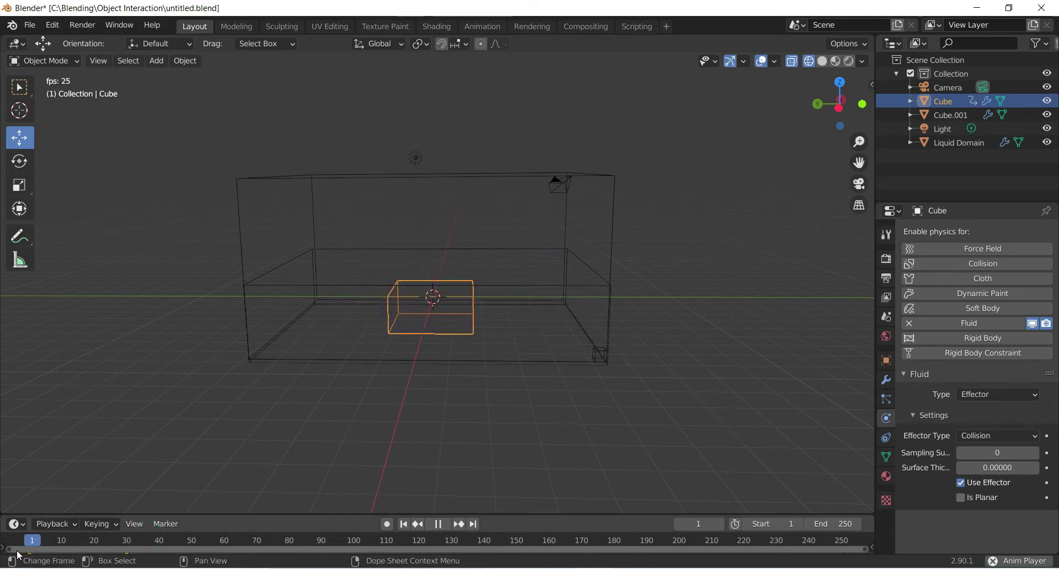
{"action": "key", "text": "space"}
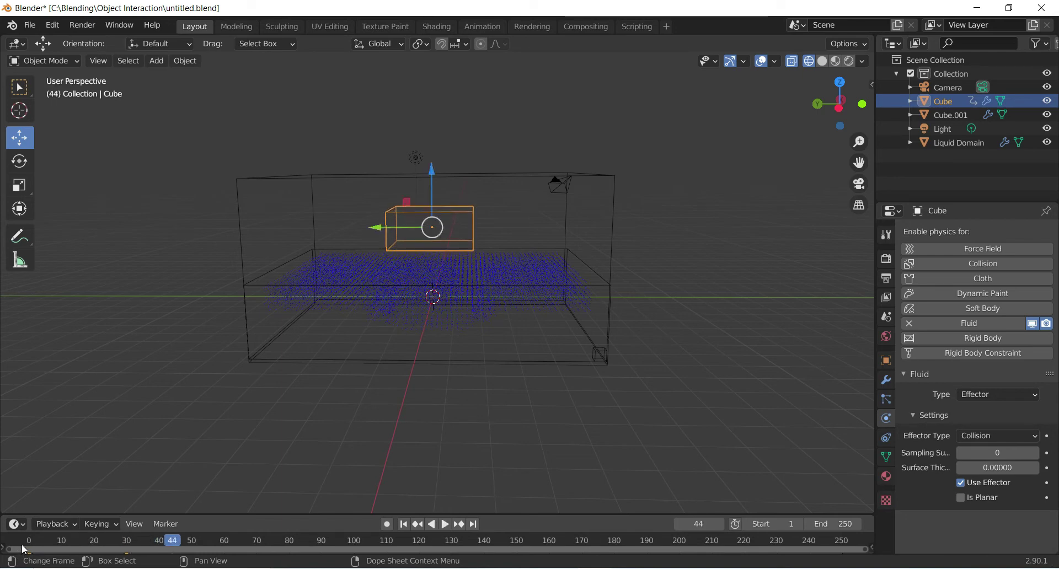
Free the liquid domain's baked data and set its resolution divisions to 64
{"action": "middle_click_drag", "start_coordinate": [524, 402], "coordinate": [446, 421]}
{"action": "left_click", "coordinate": [531, 212]}
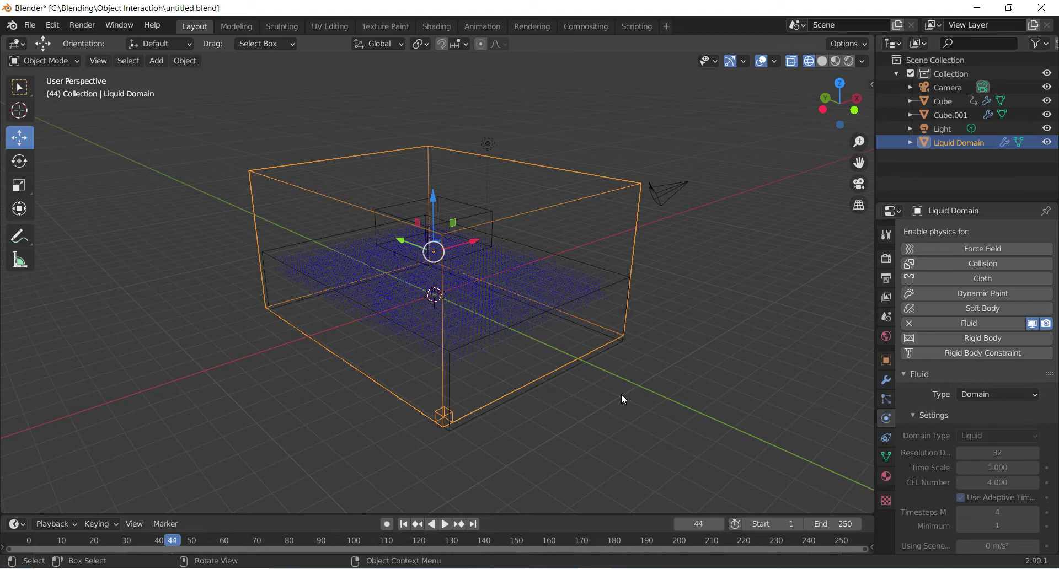
{"action": "scroll", "coordinate": [995, 492], "scroll_direction": "down", "scroll_amount": 6}
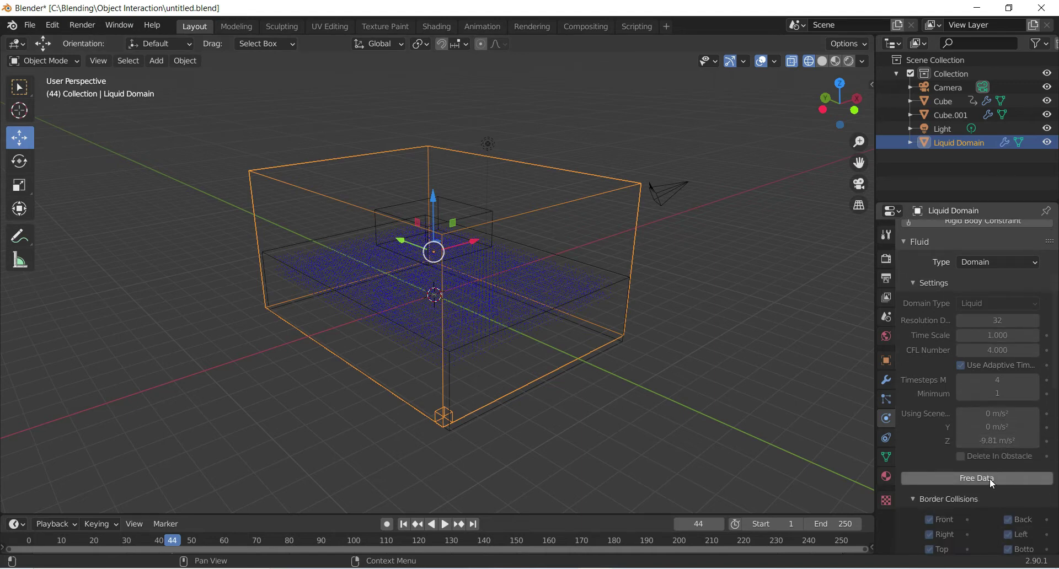
{"action": "left_click", "coordinate": [990, 479]}
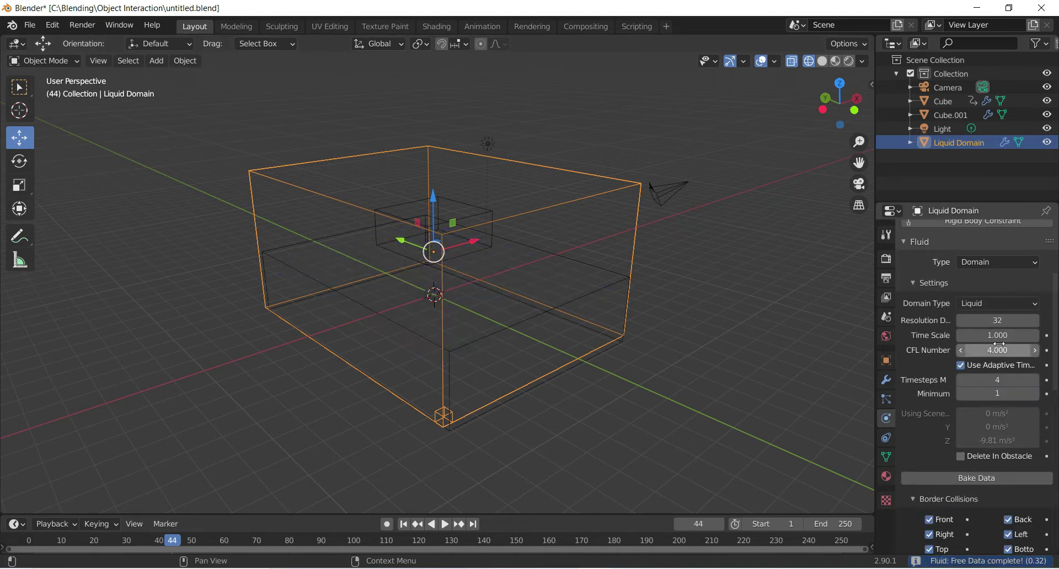
{"action": "double_click", "coordinate": [997, 320]}
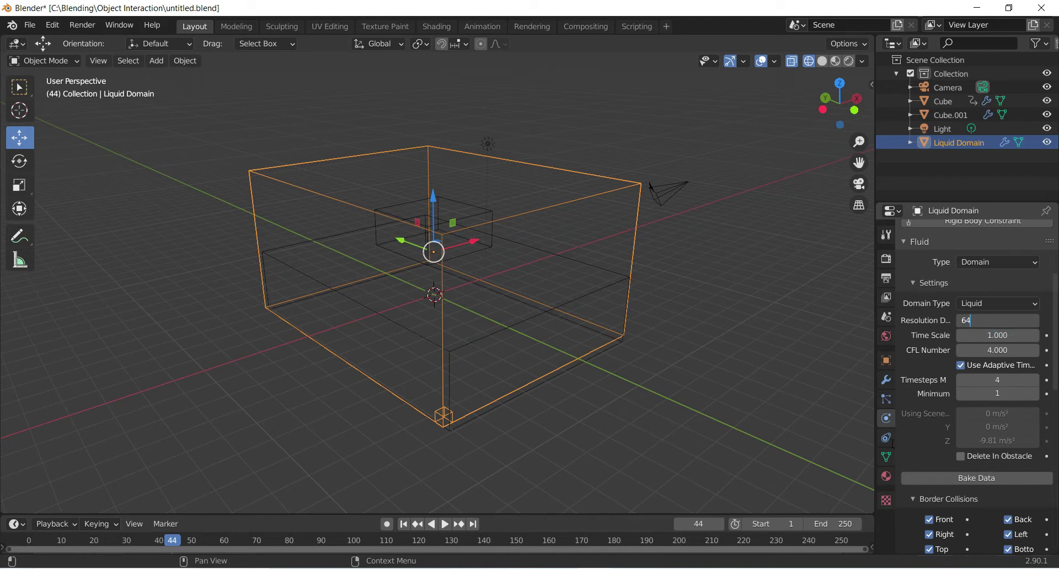
Bake the fluid data again with the animated effector and examine the particles around the raised cube
{"action": "left_click", "coordinate": [976, 475]}
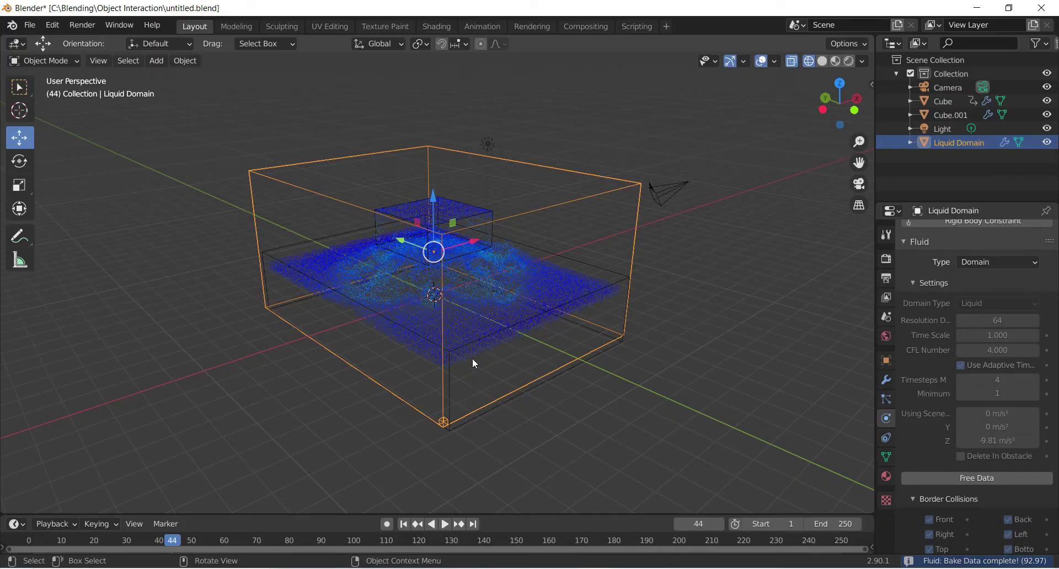
{"action": "scroll", "coordinate": [474, 353], "scroll_direction": "up", "scroll_amount": 5}
{"action": "middle_click_drag", "start_coordinate": [458, 308], "coordinate": [791, 293]}
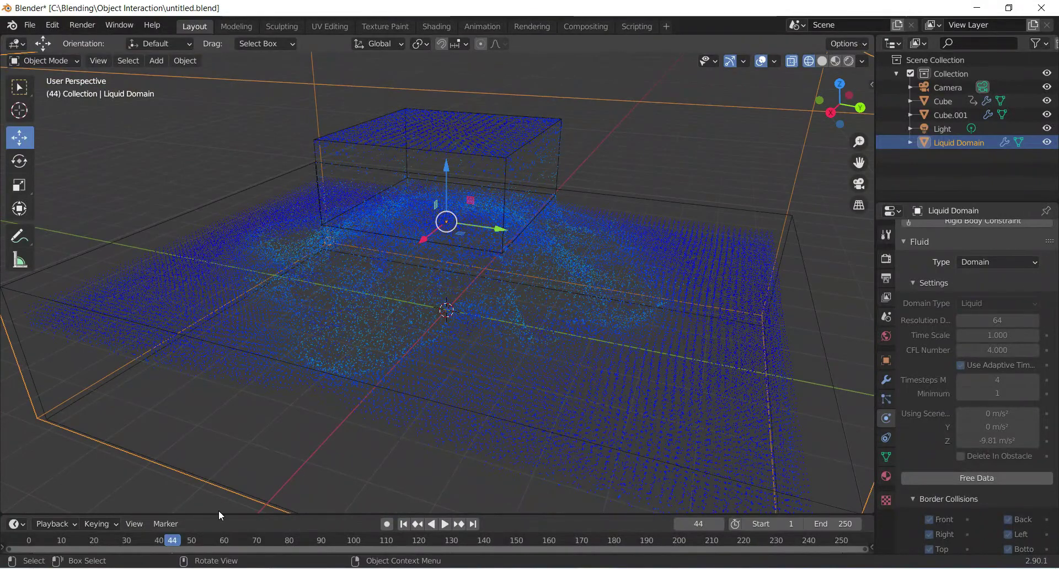
Play the baked particle simulation from the first frame, stop at frame 135 and view the whole liquid domain
{"action": "left_click", "coordinate": [403, 524]}
{"action": "key", "text": "space"}
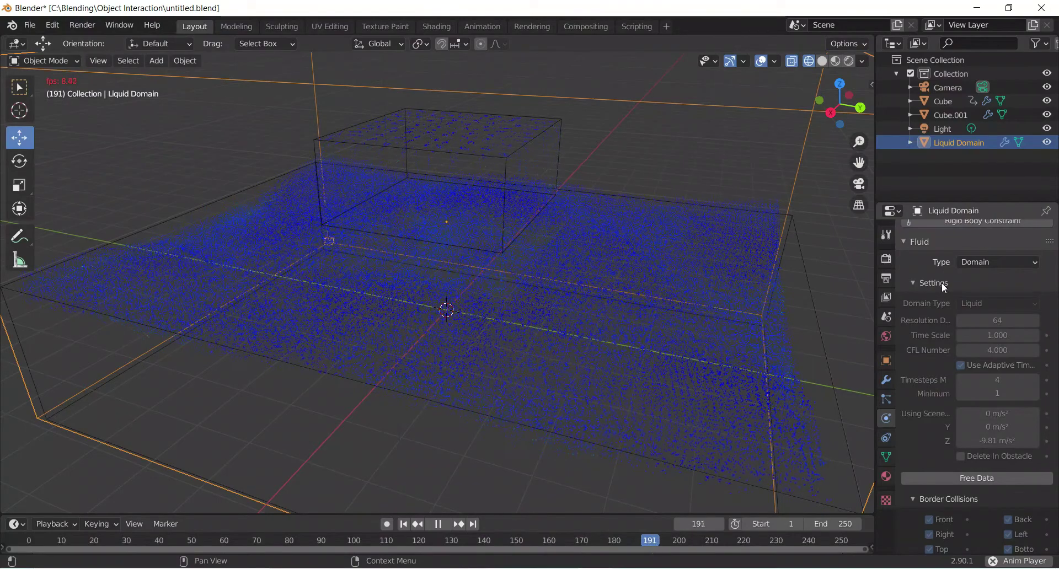
{"action": "scroll", "coordinate": [949, 291], "scroll_direction": "up", "scroll_amount": 2}
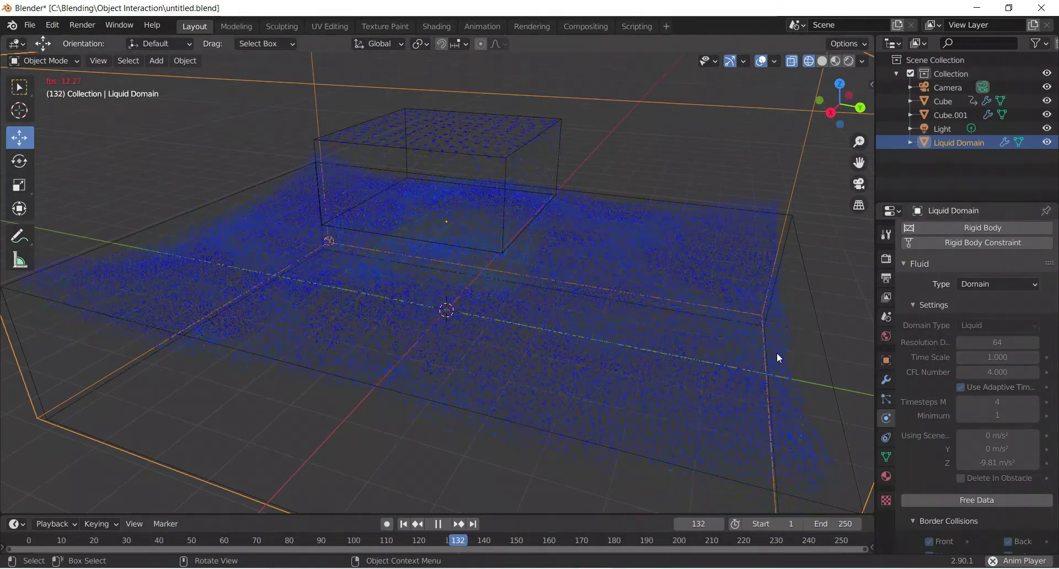
{"action": "key", "text": "space"}
{"action": "middle_click_drag", "start_coordinate": [592, 259], "coordinate": [653, 275]}
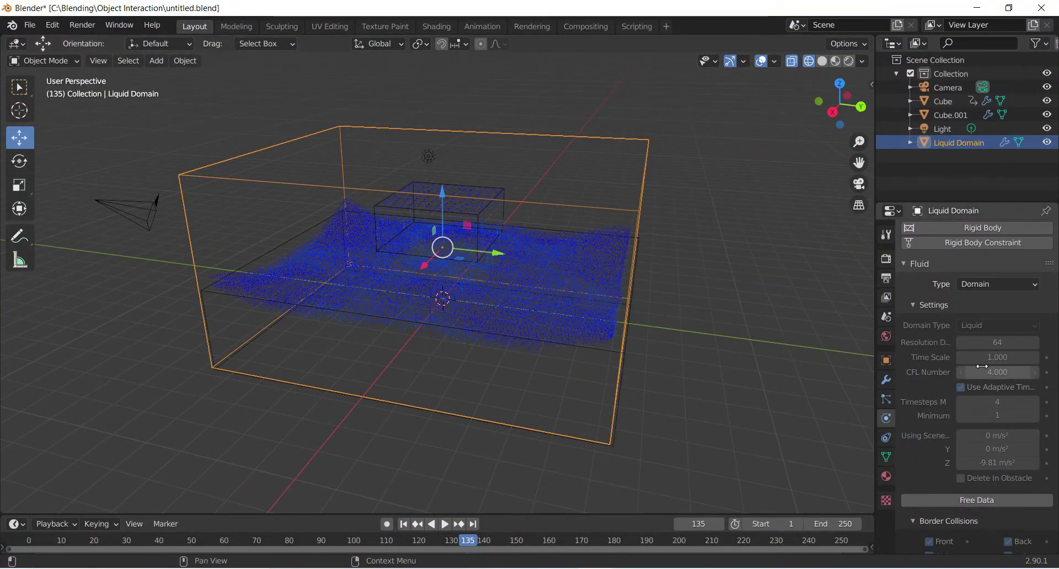
Enable mesh generation in the liquid domain's fluid settings
{"action": "scroll", "coordinate": [948, 361], "scroll_direction": "down", "scroll_amount": 1}
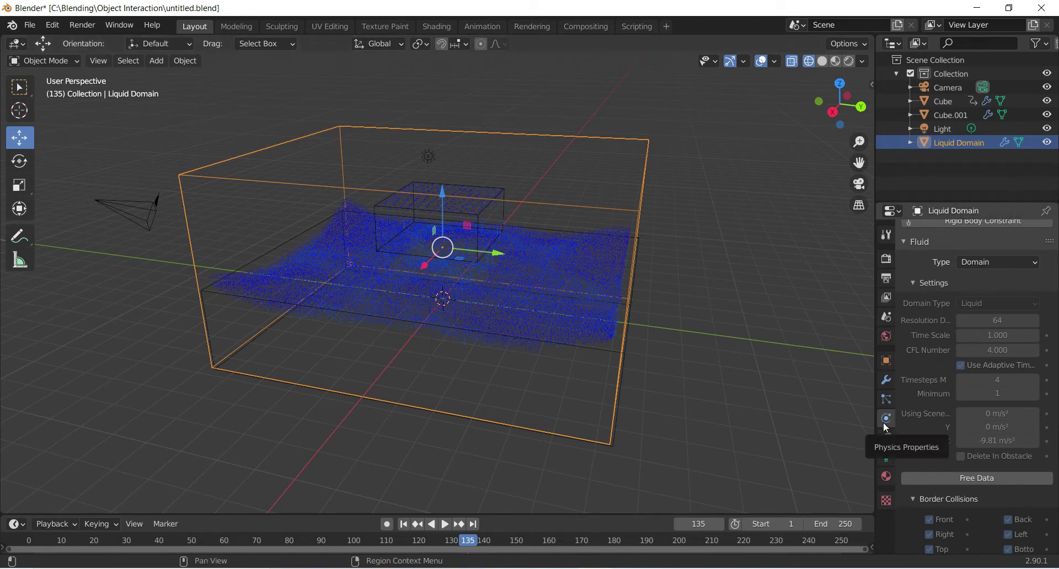
{"action": "scroll", "coordinate": [975, 412], "scroll_direction": "down", "scroll_amount": 6}
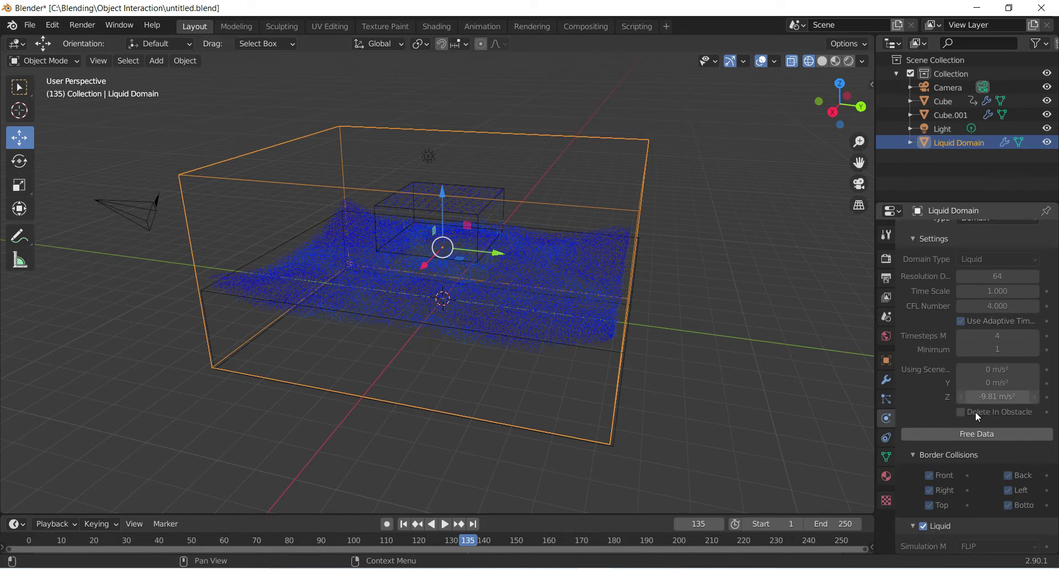
{"action": "scroll", "coordinate": [975, 411], "scroll_direction": "down", "scroll_amount": 10}
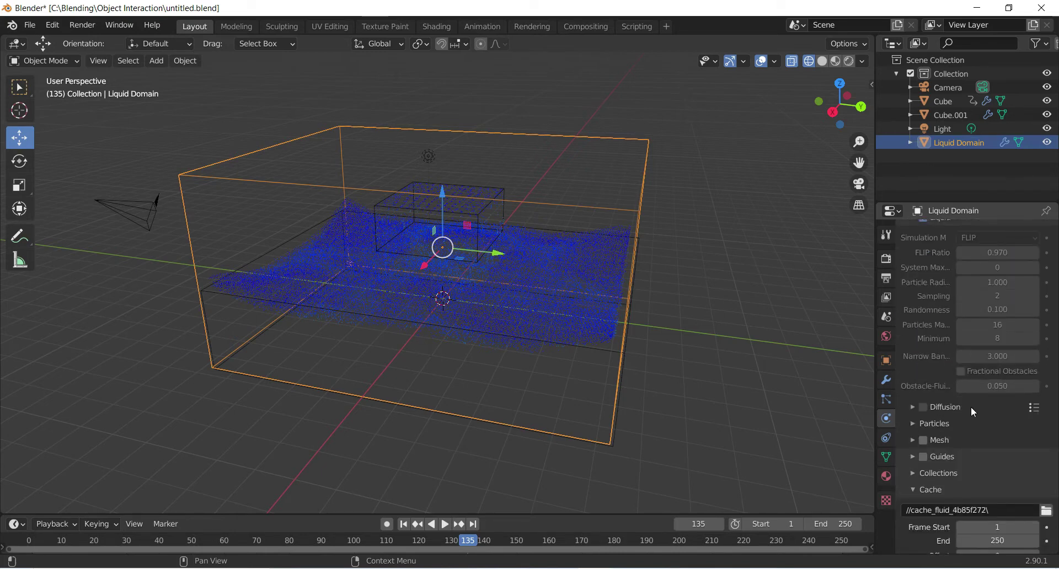
{"action": "scroll", "coordinate": [971, 407], "scroll_direction": "down", "scroll_amount": 1}
{"action": "left_click", "coordinate": [911, 417]}
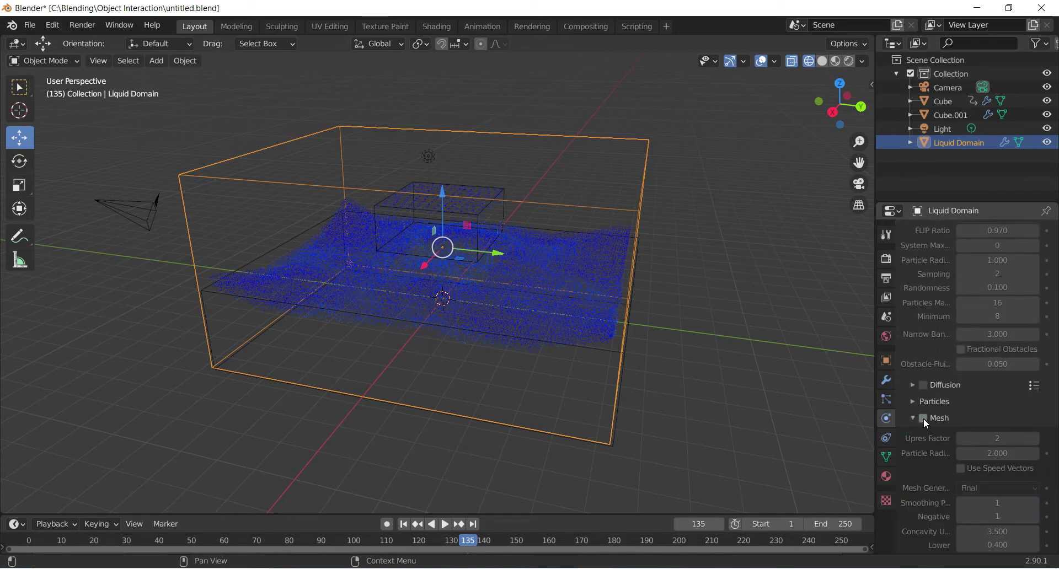
{"action": "left_click", "coordinate": [924, 419]}
Set the mesh upres factor to 3 and bake the liquid mesh
{"action": "scroll", "coordinate": [954, 409], "scroll_direction": "down", "scroll_amount": 1}
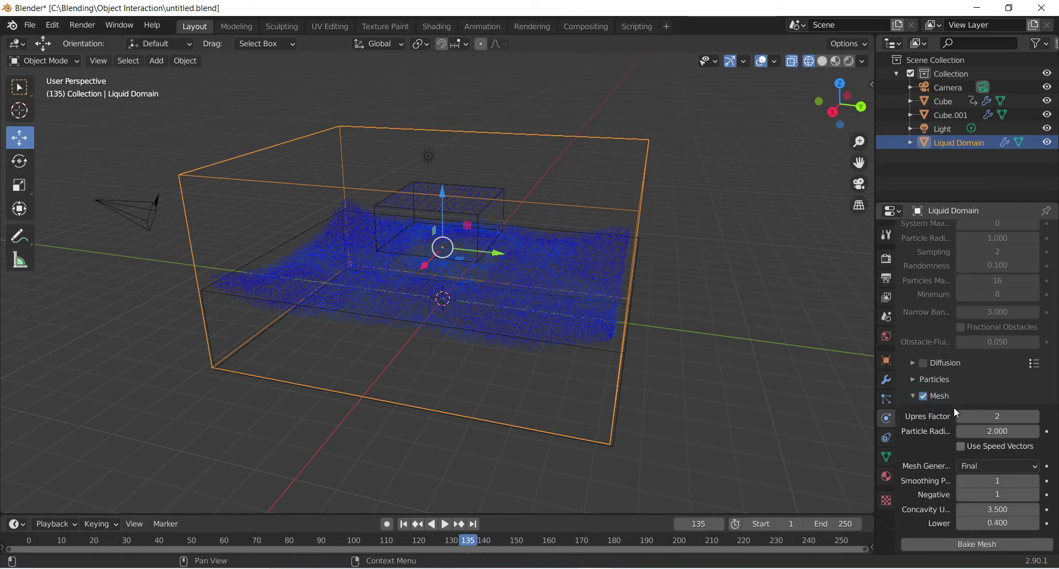
{"action": "left_click", "coordinate": [1035, 417]}
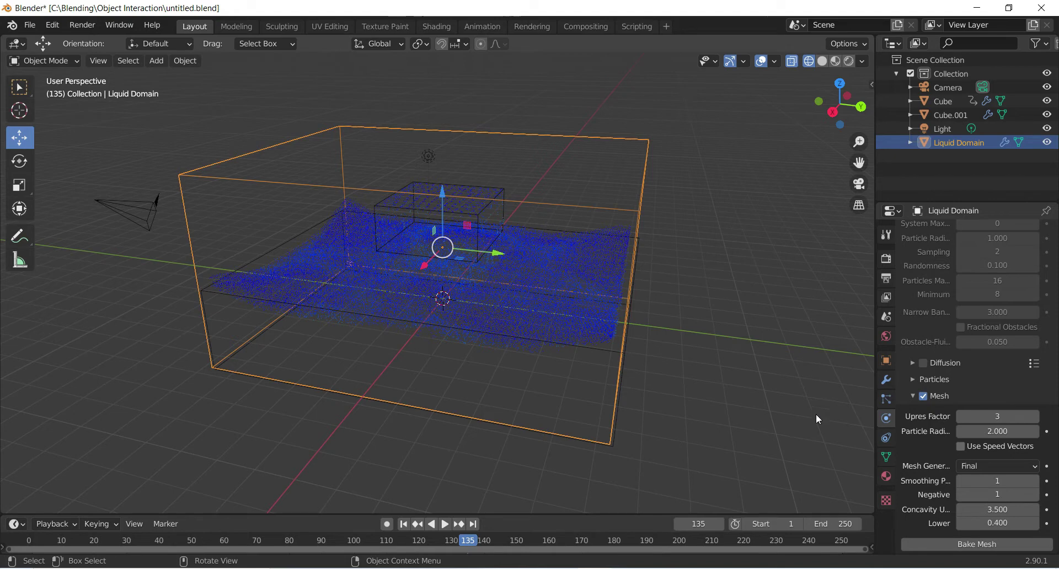
{"action": "left_click", "coordinate": [947, 544]}
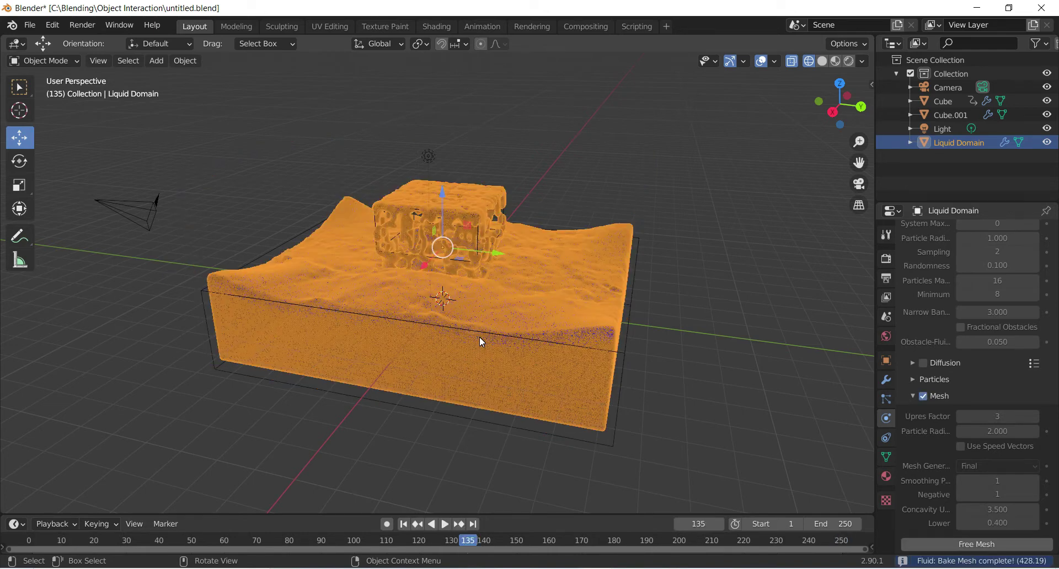
Play and scrub through the baked liquid mesh animation from several angles, stopping at frame 51 with the cube raised
{"action": "middle_click_drag", "start_coordinate": [609, 198], "coordinate": [427, 214]}
{"action": "key", "text": "space"}
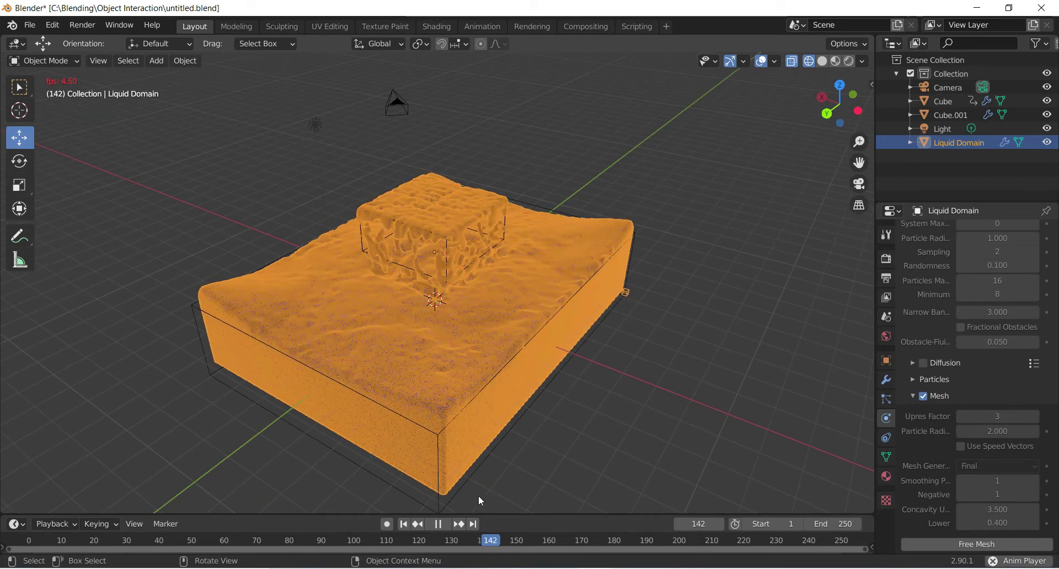
{"action": "key", "text": "space"}
{"action": "left_click_drag", "start_coordinate": [495, 539], "coordinate": [322, 541]}
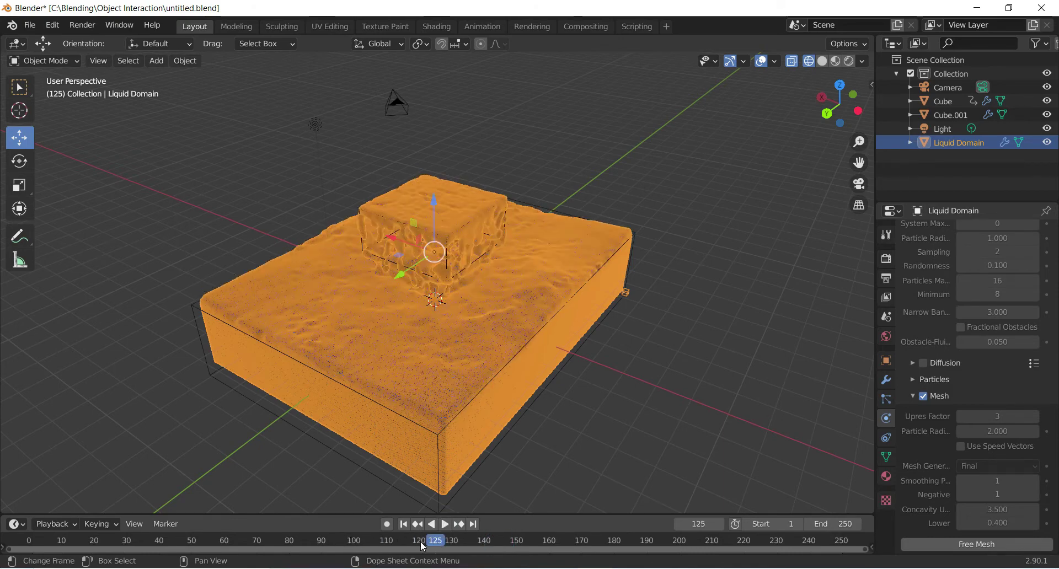
{"action": "key", "text": "space"}
{"action": "left_click_drag", "start_coordinate": [435, 540], "coordinate": [140, 540]}
{"action": "key", "text": "shift+Left"}
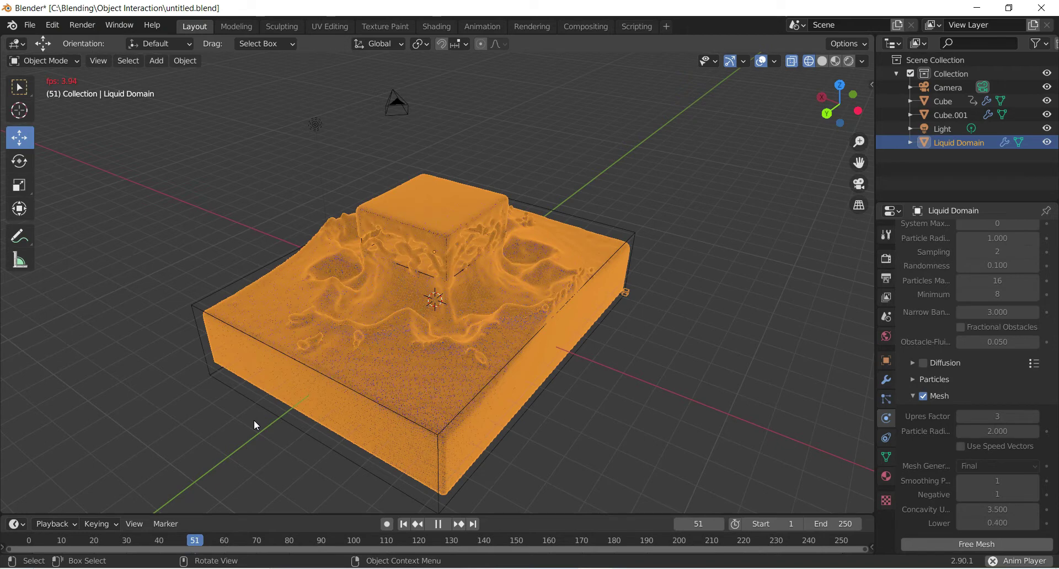
{"action": "key", "text": "space"}
{"action": "middle_click_drag", "start_coordinate": [668, 244], "coordinate": [610, 239]}
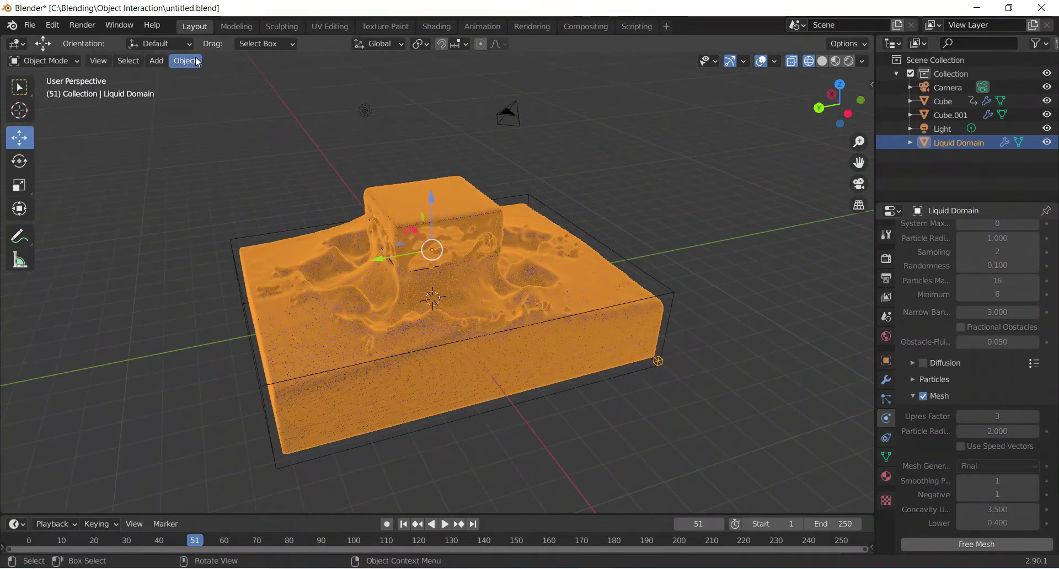
Show the scene's render settings, display the viewport with rendered shading and save the file
{"action": "scroll", "coordinate": [998, 289], "scroll_direction": "up", "scroll_amount": 20}
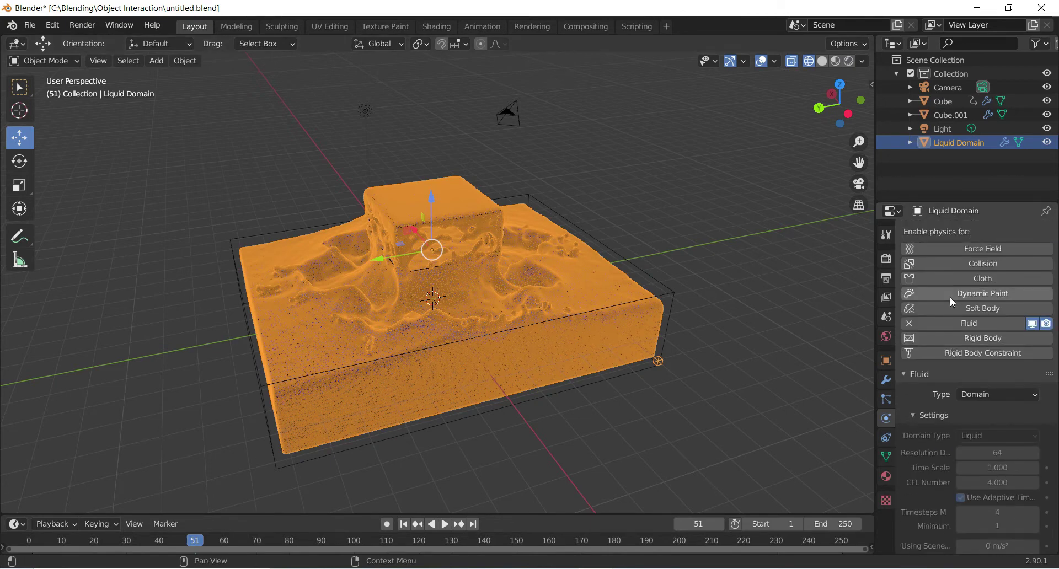
{"action": "left_click", "coordinate": [885, 259]}
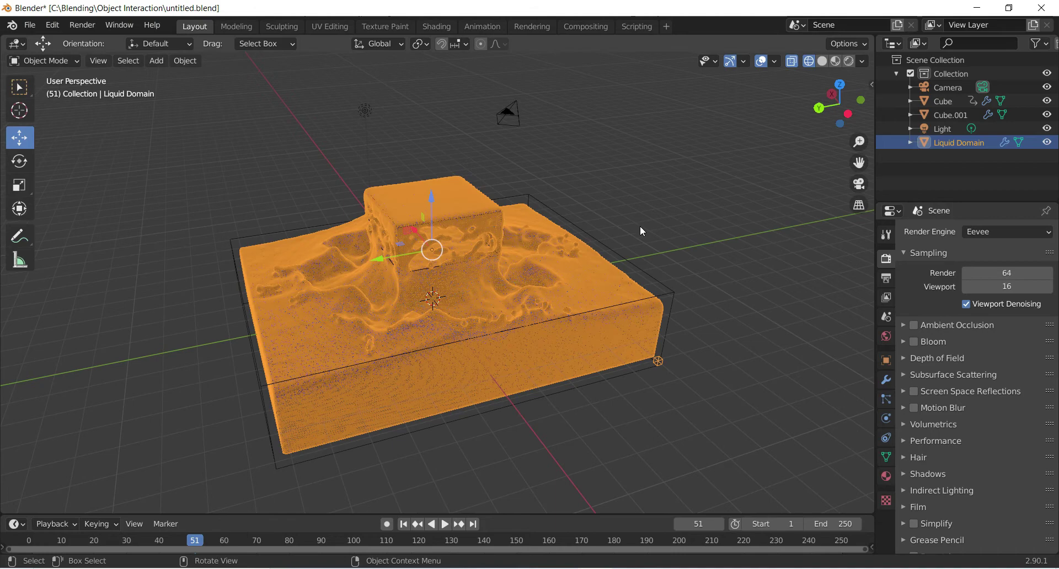
{"action": "mouse_move", "coordinate": [669, 218]}
{"action": "middle_mouse_down"}
{"action": "mouse_move", "coordinate": [596, 214]}
{"action": "mouse_move", "coordinate": [587, 227]}
{"action": "mouse_move", "coordinate": [717, 217]}
{"action": "mouse_move", "coordinate": [694, 219]}
{"action": "mouse_move", "coordinate": [703, 216]}
{"action": "middle_mouse_up"}
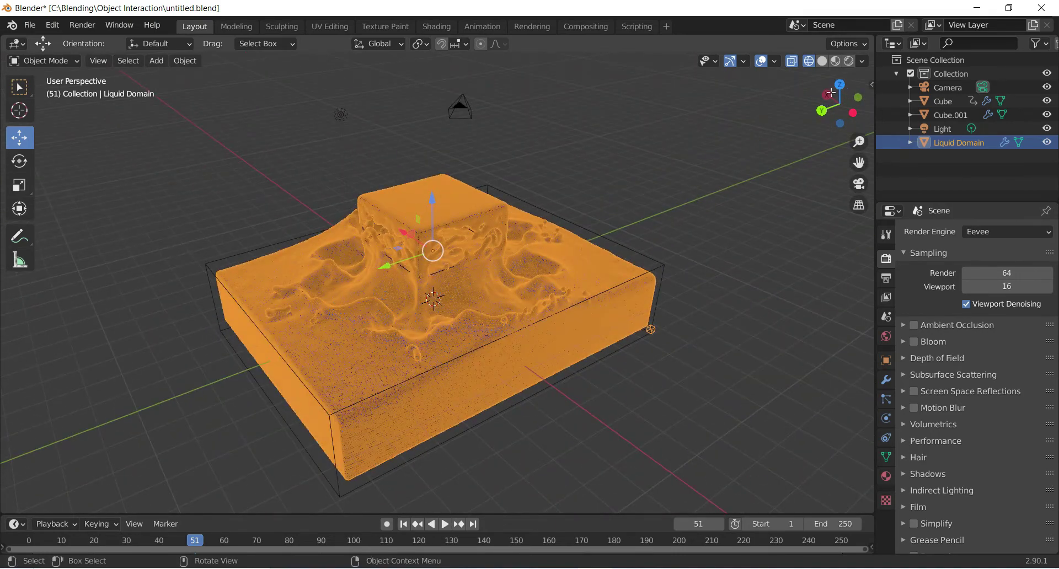
{"action": "left_click", "coordinate": [847, 62]}
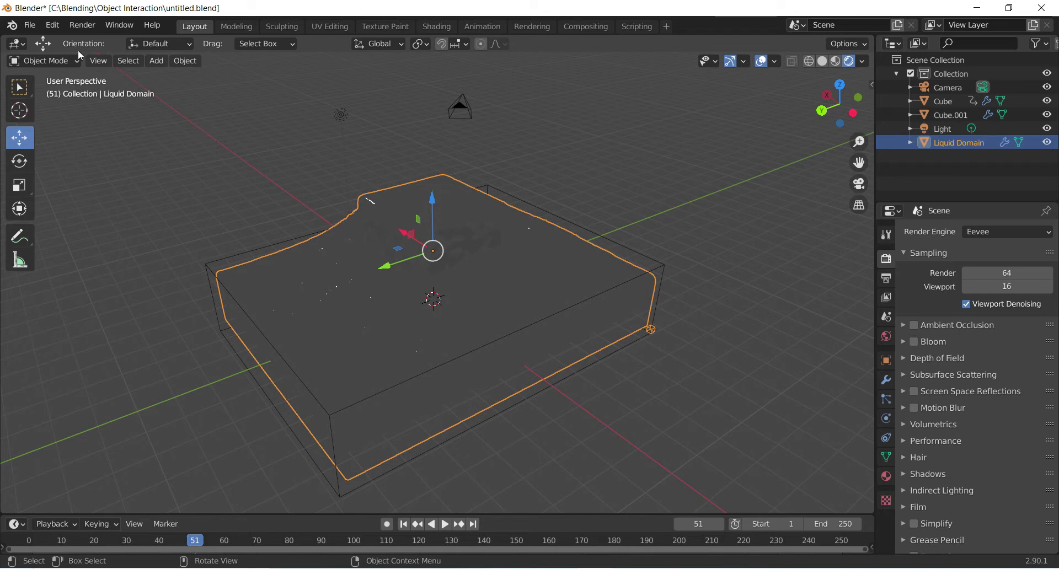
{"action": "left_click", "coordinate": [32, 26]}
{"action": "left_click", "coordinate": [39, 117]}
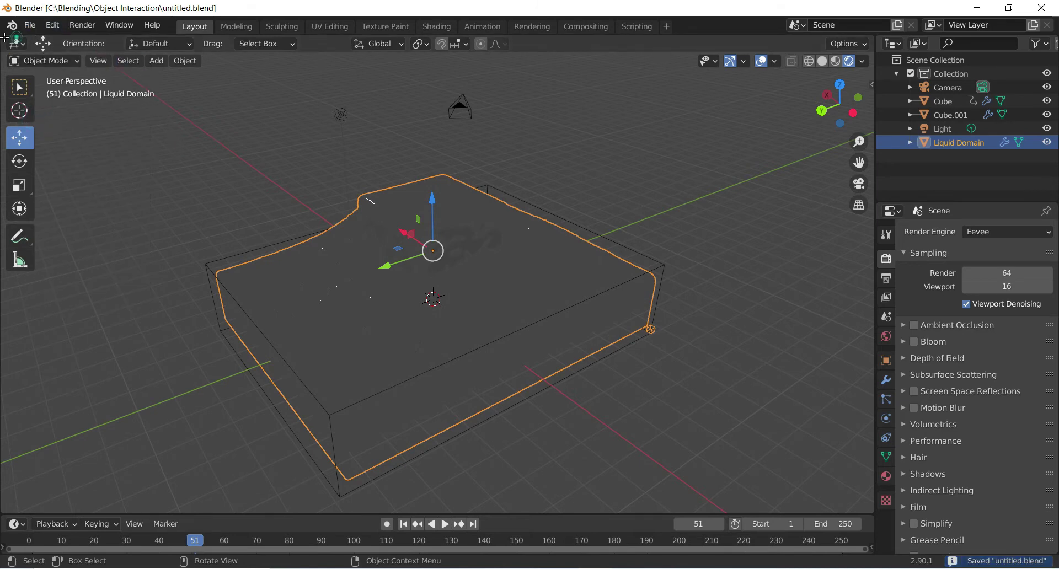
Split the 3D viewport horizontally and turn the upper area into a Shader Editor
{"action": "left_click_drag", "start_coordinate": [4, 38], "coordinate": [33, 303]}
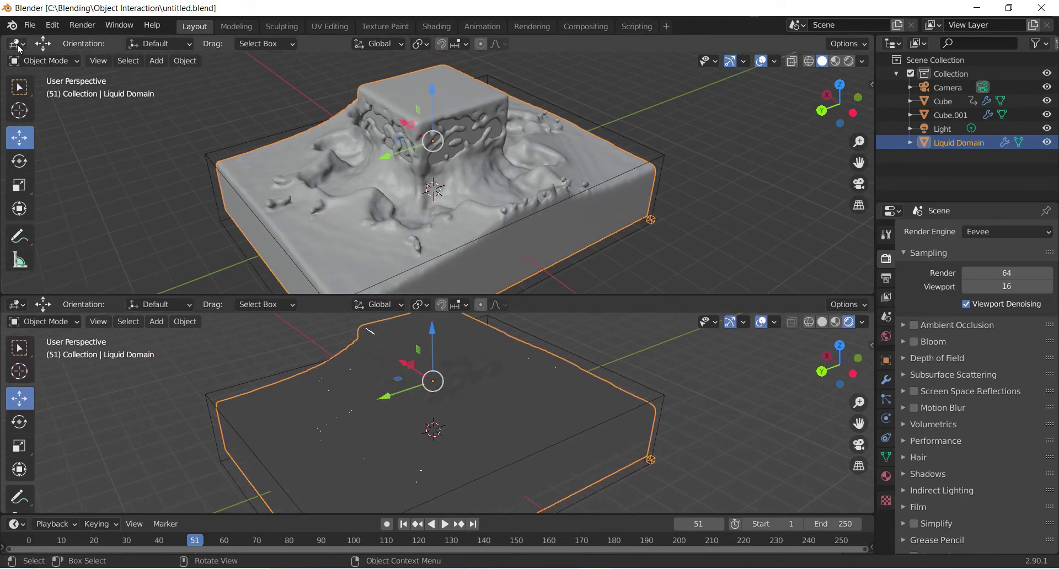
{"action": "left_click", "coordinate": [17, 44]}
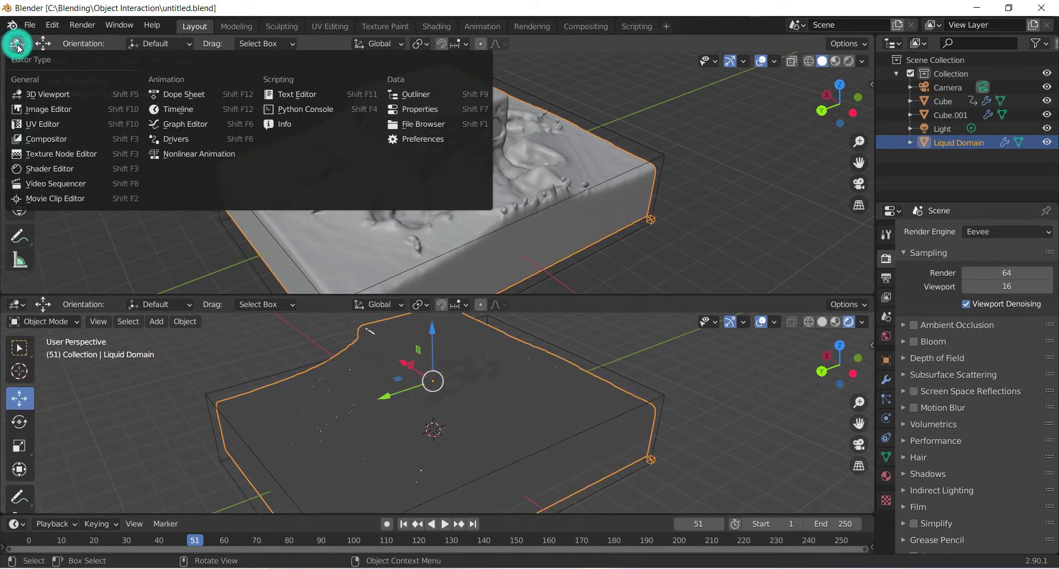
{"action": "left_click", "coordinate": [66, 170]}
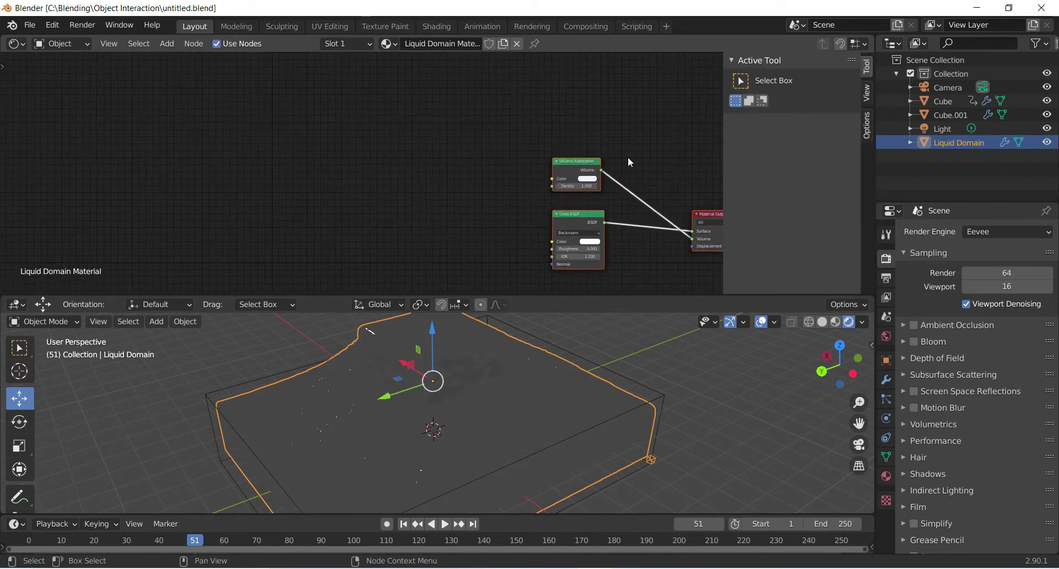
Delete the Volume Absorption and Glass BSDF nodes from the Liquid Domain Material
{"action": "middle_click_drag", "start_coordinate": [526, 124], "coordinate": [419, 125]}
{"action": "left_click", "coordinate": [307, 109]}
{"action": "left_click_drag", "start_coordinate": [307, 101], "coordinate": [426, 268]}
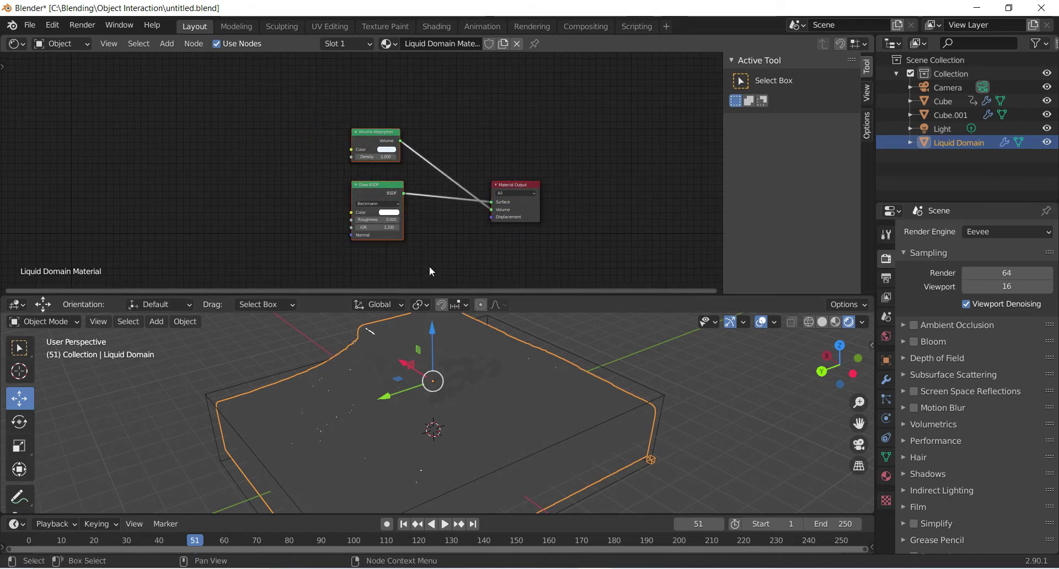
{"action": "key", "text": "Delete"}
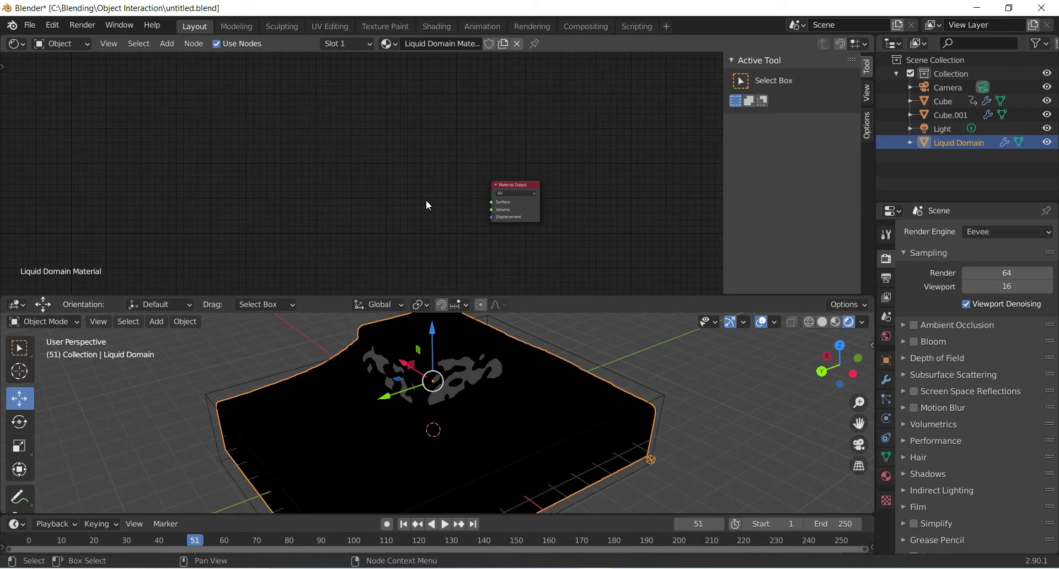
Add a Principled BSDF node to the liquid material and connect its BSDF output to the Material Output's Surface
{"action": "key", "text": "shift+a"}
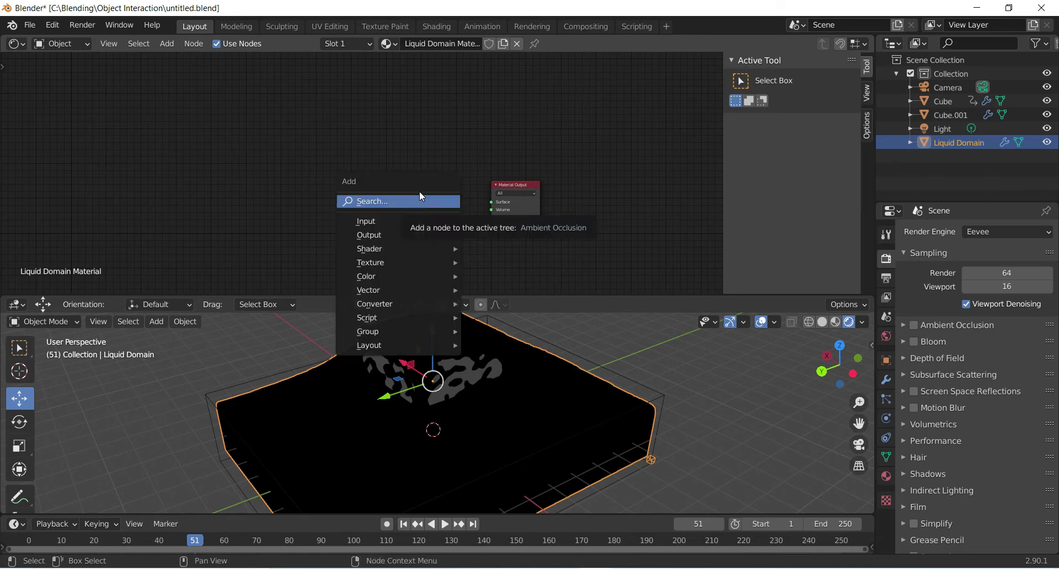
{"action": "mouse_move", "coordinate": [419, 251]}
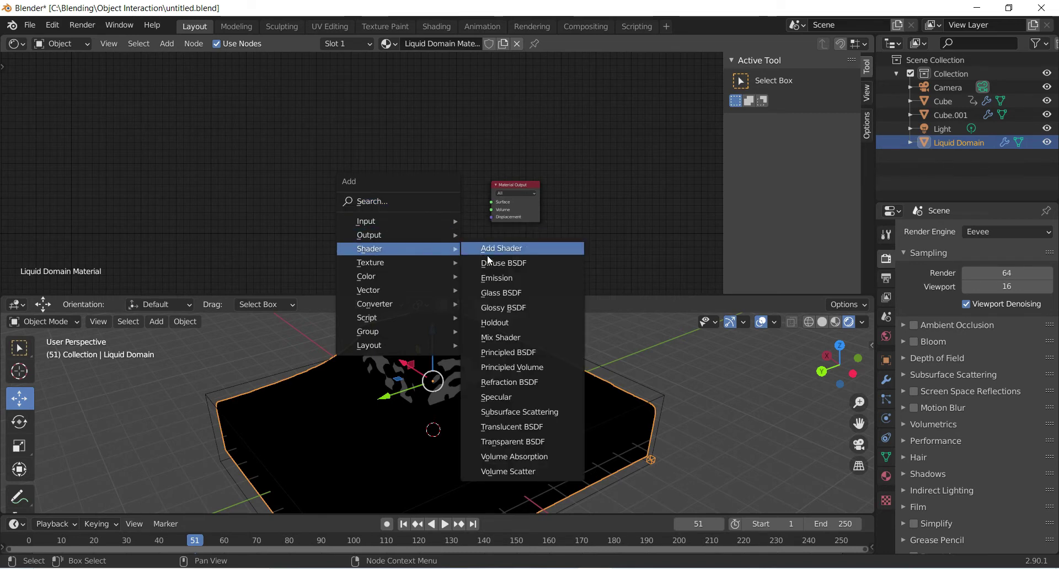
{"action": "left_click", "coordinate": [538, 351]}
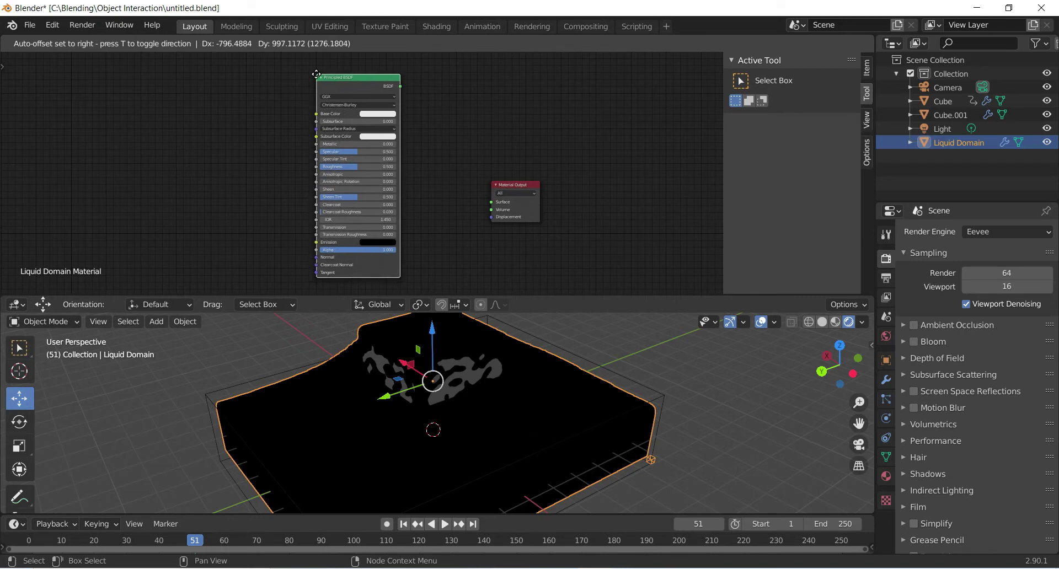
{"action": "left_click", "coordinate": [315, 76]}
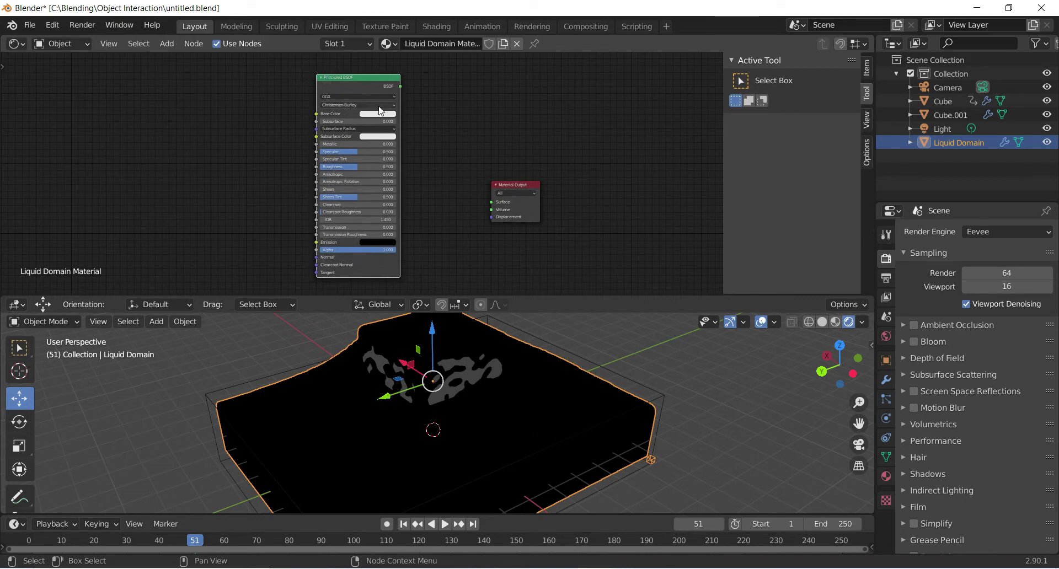
{"action": "mouse_move", "coordinate": [400, 86]}
{"action": "left_mouse_down"}
{"action": "mouse_move", "coordinate": [458, 177]}
{"action": "mouse_move", "coordinate": [491, 201]}
{"action": "left_mouse_up"}
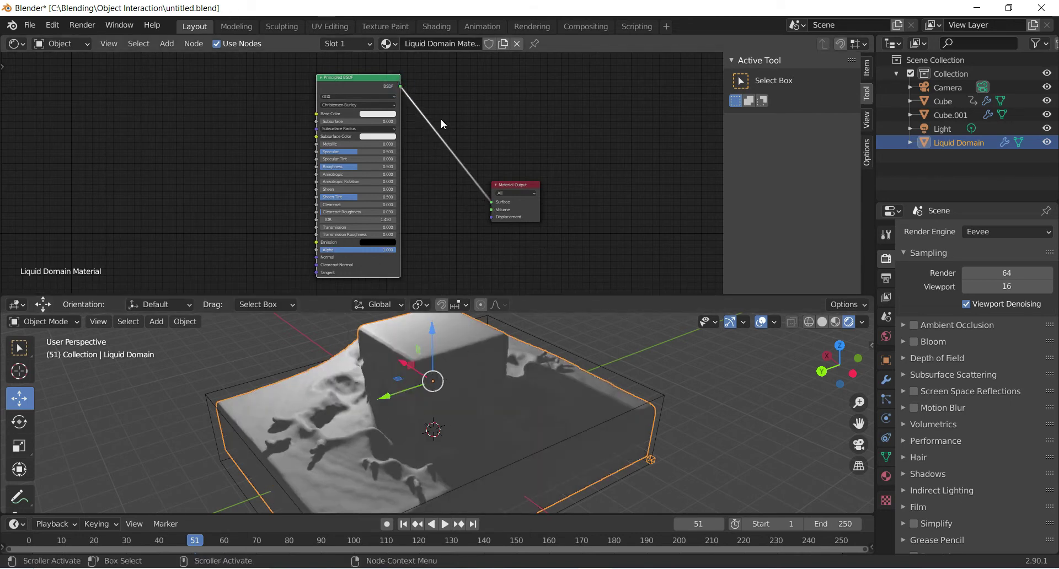
Set the Principled BSDF's base color to hex FF00FF and view the liquid from another side
{"action": "left_click", "coordinate": [387, 114]}
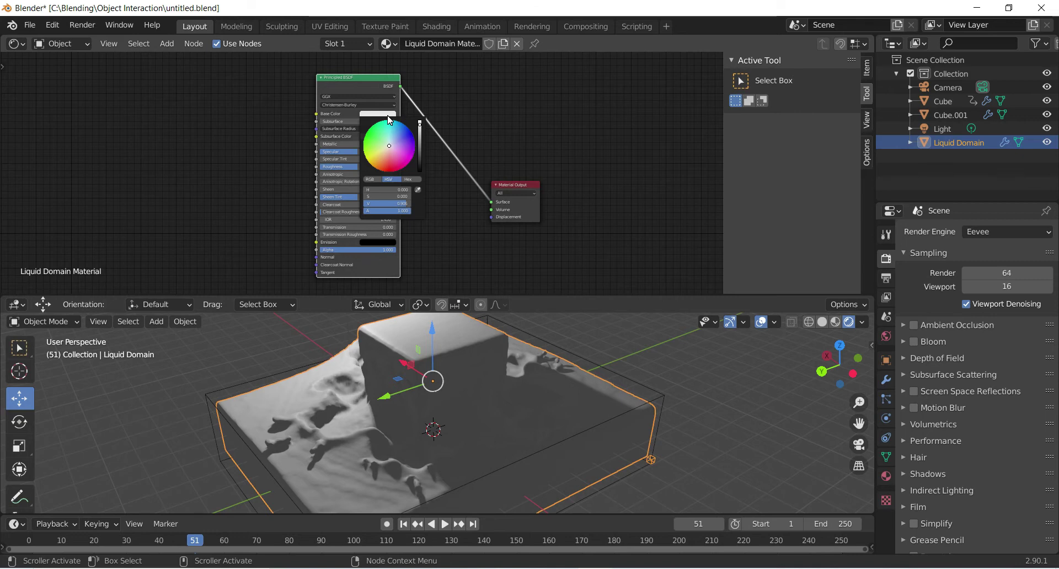
{"action": "left_click", "coordinate": [414, 180]}
{"action": "left_click", "coordinate": [405, 189]}
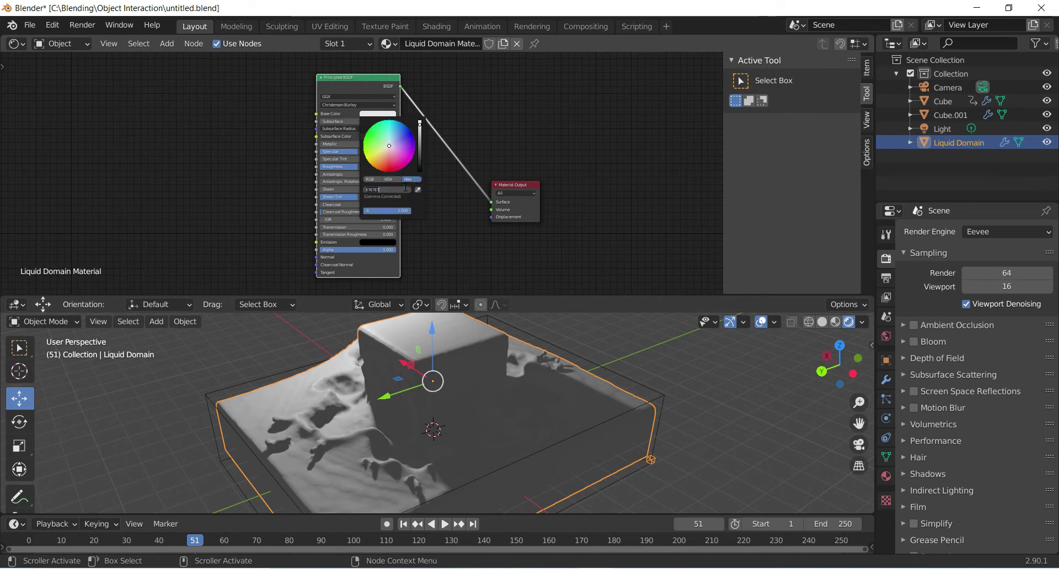
{"action": "key", "text": "ctrl+BackSpace"}
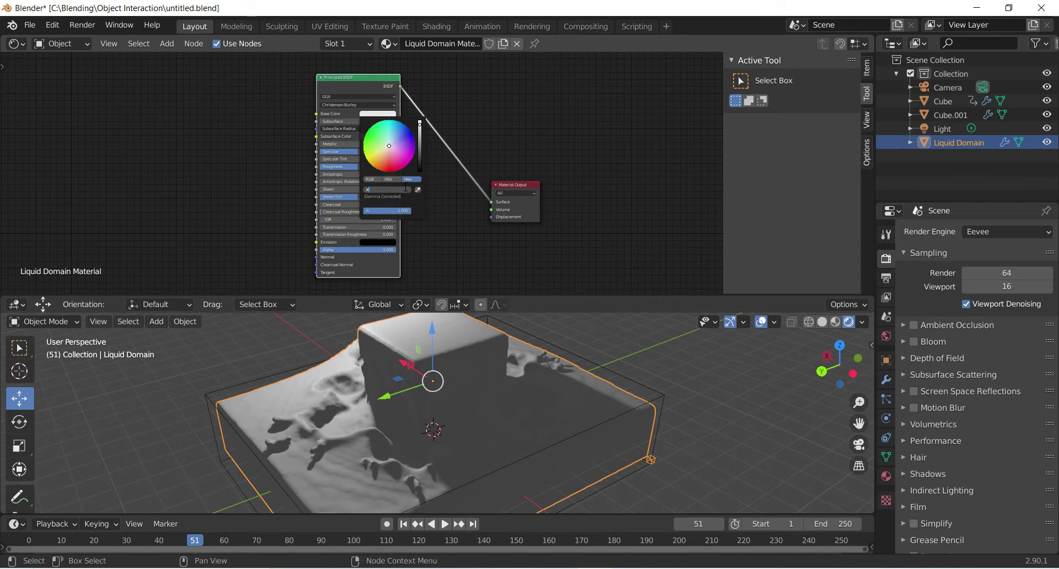
{"action": "type", "text": "f00ff"}
{"action": "key", "text": "Return"}
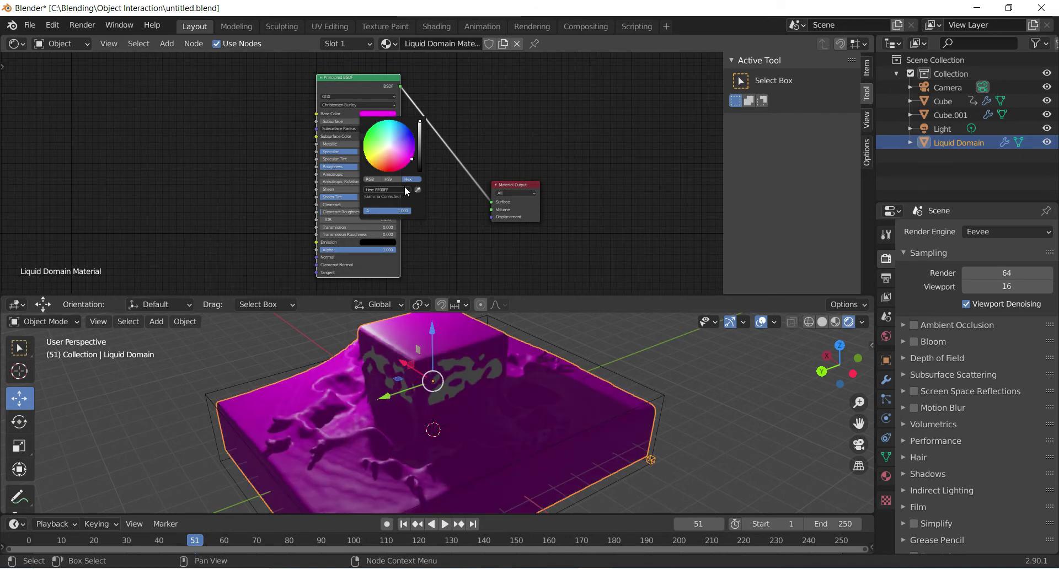
{"action": "left_click", "coordinate": [455, 229]}
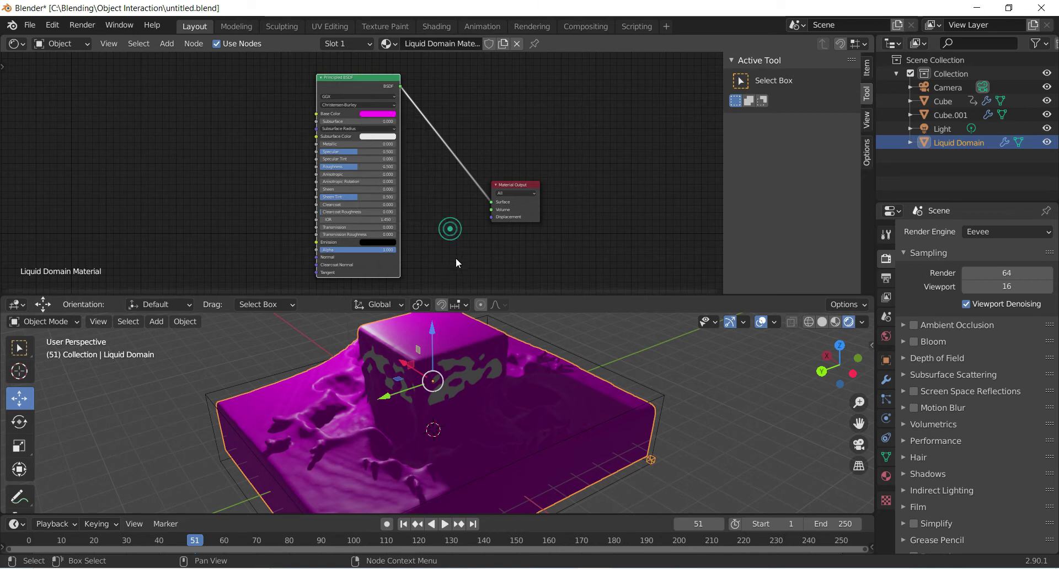
{"action": "middle_click_drag", "start_coordinate": [309, 368], "coordinate": [494, 361]}
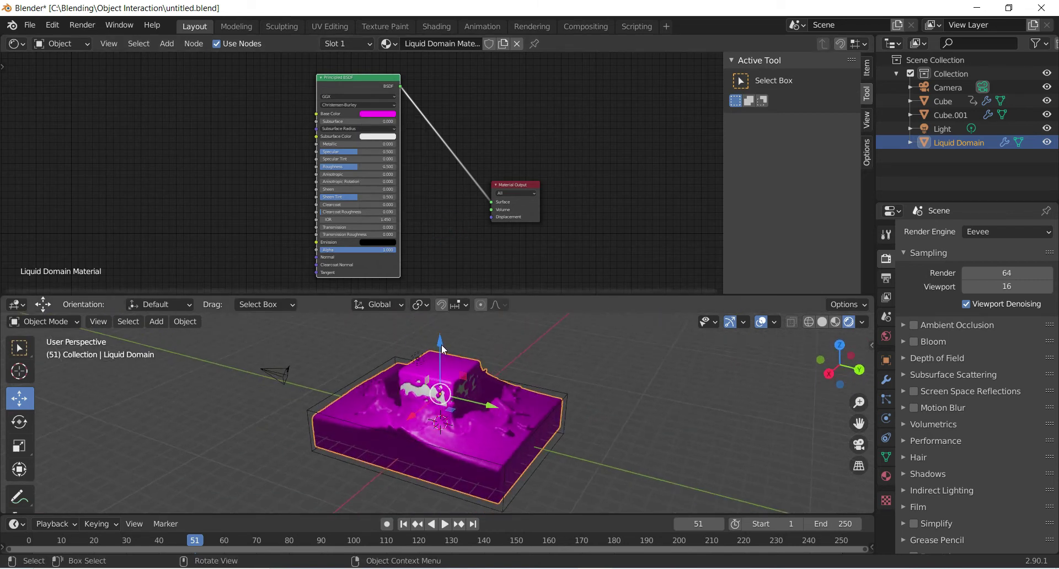
Change the scene's light from a point light to a Sun and set its strength to 15
{"action": "middle_click_drag", "start_coordinate": [623, 378], "coordinate": [412, 366]}
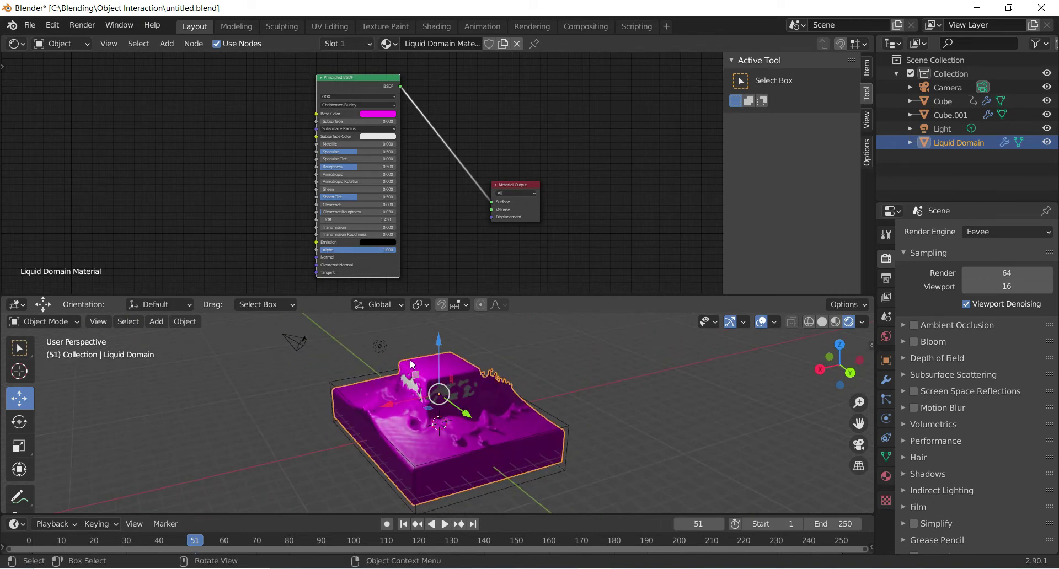
{"action": "left_click", "coordinate": [377, 347]}
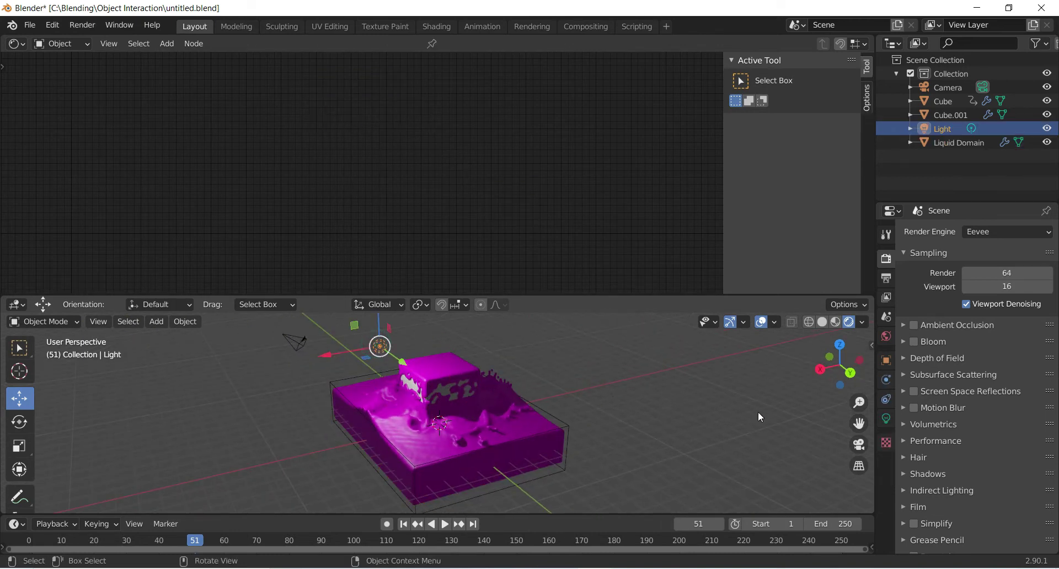
{"action": "left_click", "coordinate": [886, 418]}
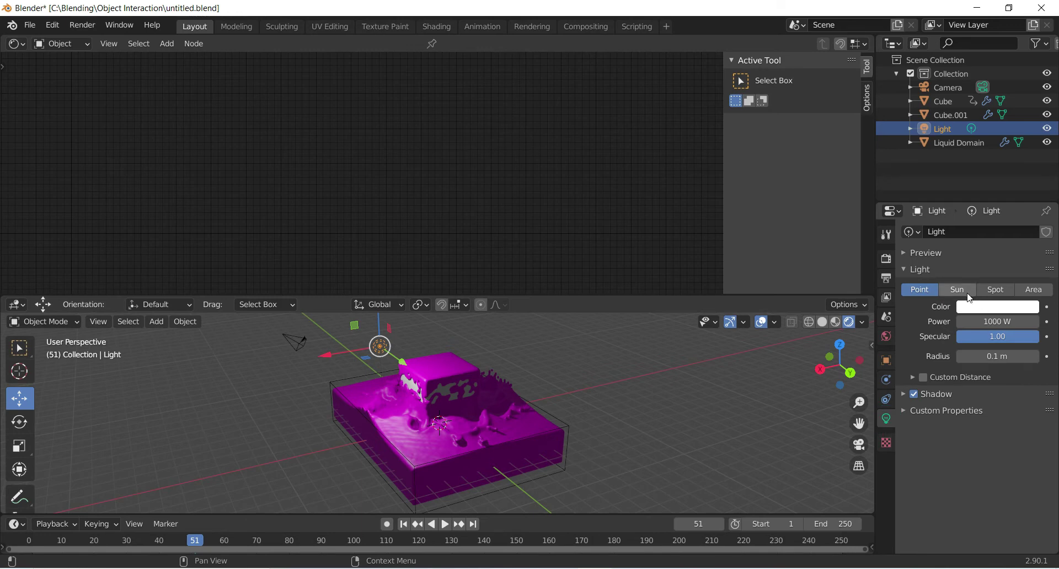
{"action": "left_click", "coordinate": [969, 293]}
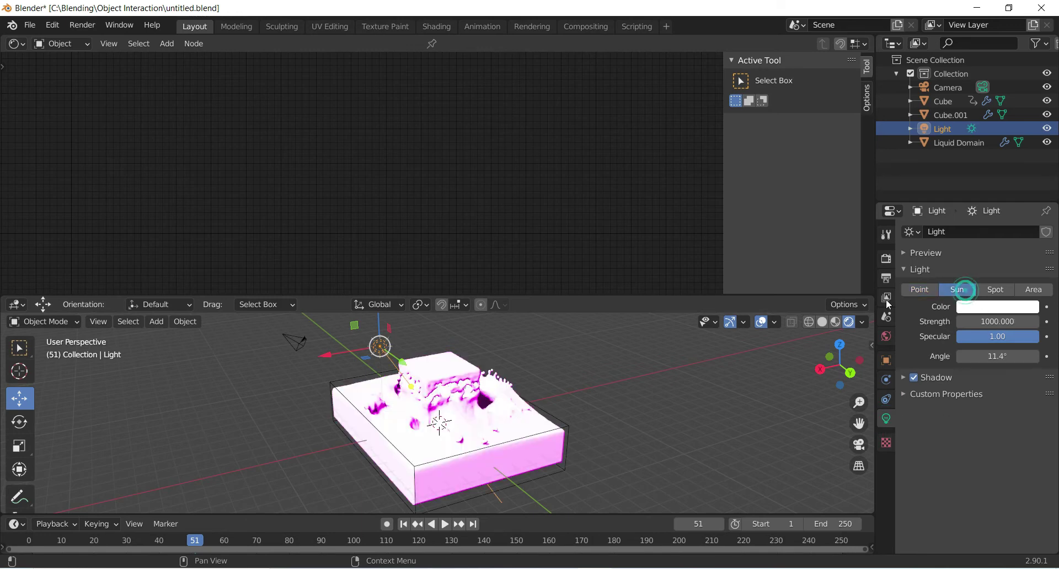
{"action": "left_click", "coordinate": [996, 322]}
{"action": "type", "text": "15"}
{"action": "key", "text": "Return"}
Lower the roughness of the Liquid Domain's Principled BSDF to about 0.28 for a glossier liquid
{"action": "middle_click_drag", "start_coordinate": [521, 394], "coordinate": [554, 408]}
{"action": "scroll", "coordinate": [554, 400], "scroll_direction": "up", "scroll_amount": 1}
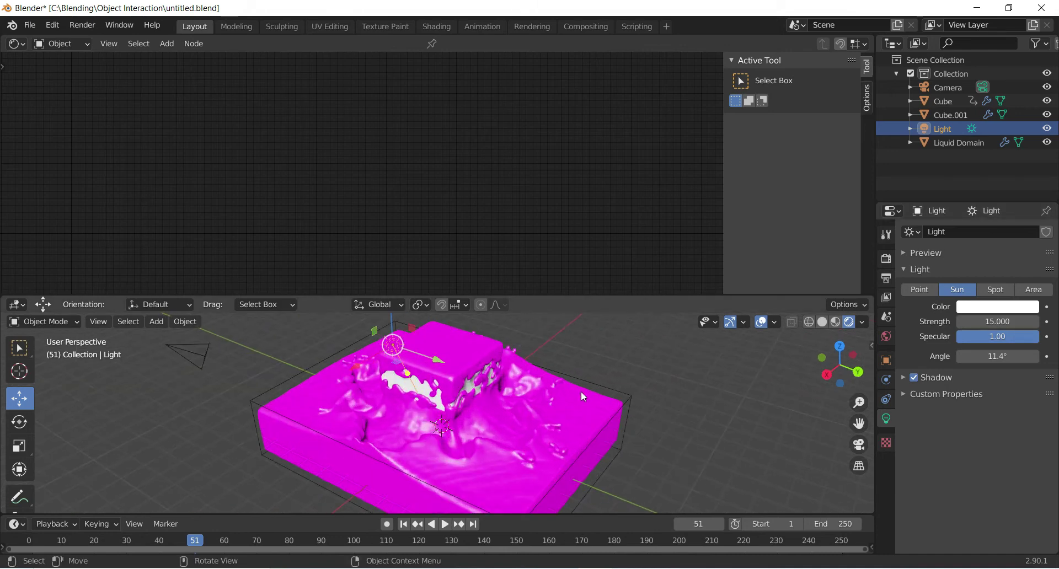
{"action": "left_click", "coordinate": [603, 407]}
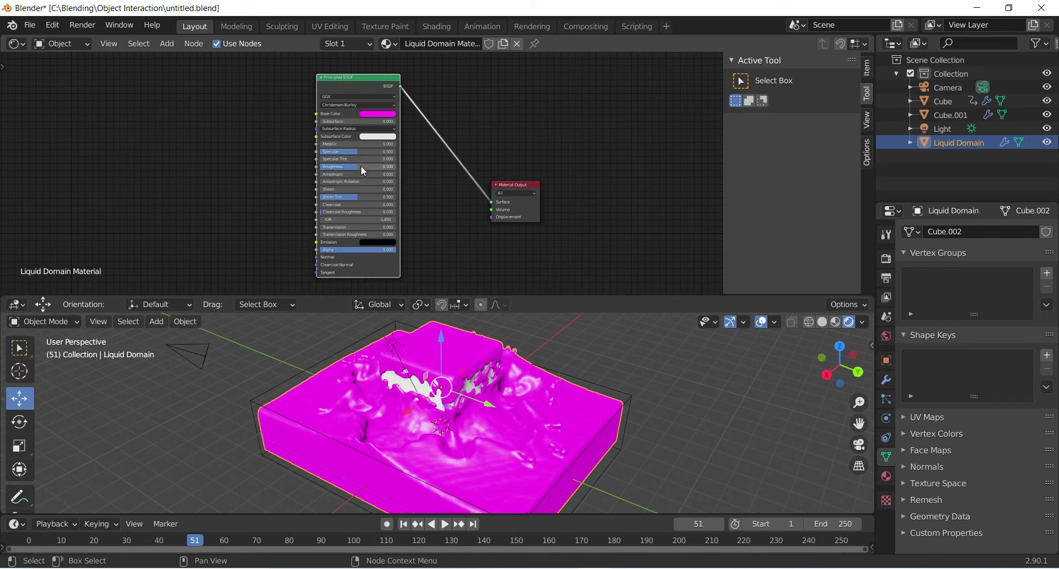
{"action": "left_click_drag", "start_coordinate": [360, 164], "coordinate": [353, 166]}
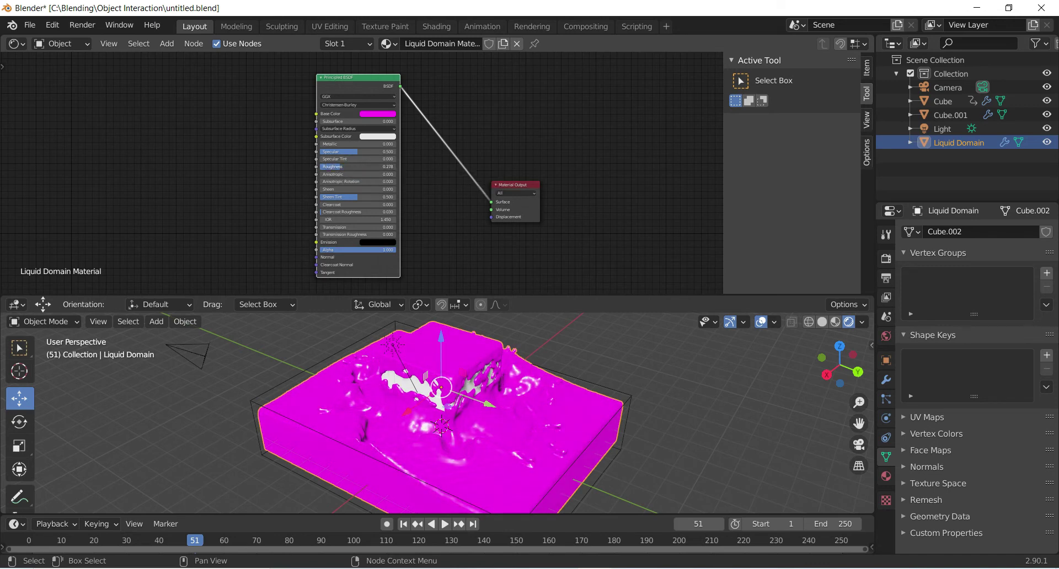
Delete Cube.001, the box outline surrounding the liquid
{"action": "middle_click_drag", "start_coordinate": [601, 397], "coordinate": [607, 362]}
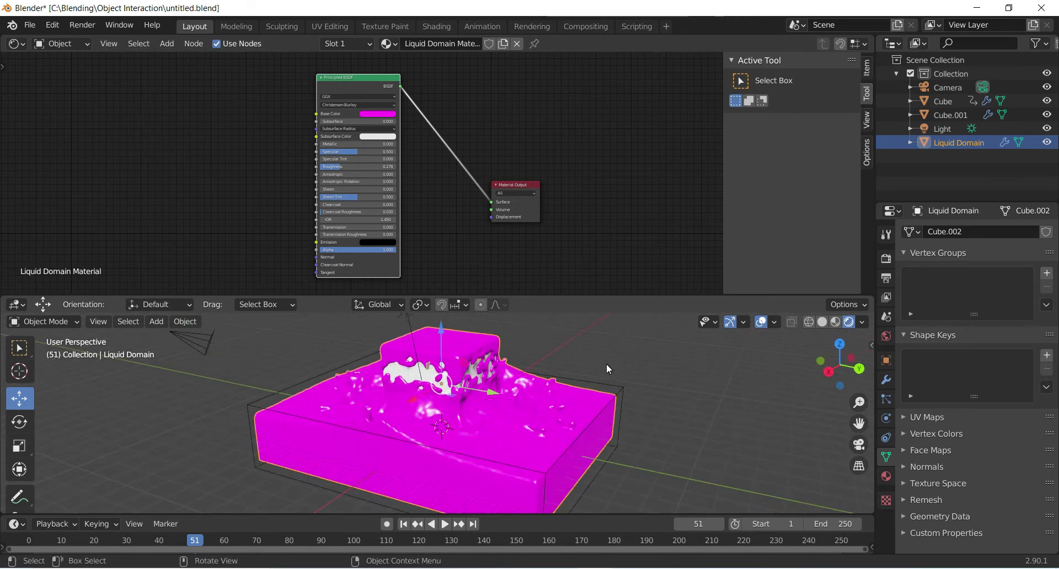
{"action": "left_click", "coordinate": [621, 390]}
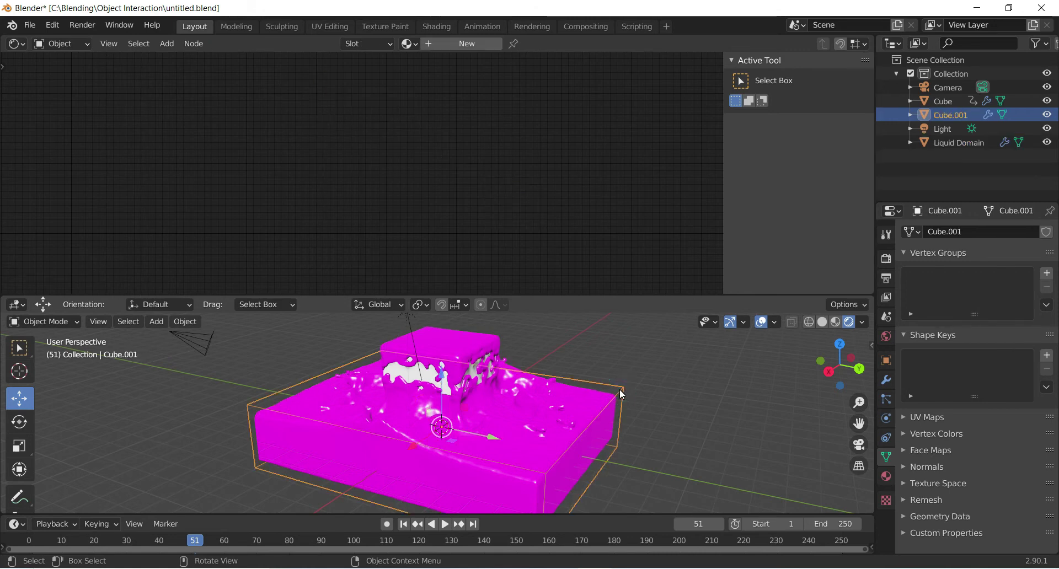
{"action": "key", "text": "Delete"}
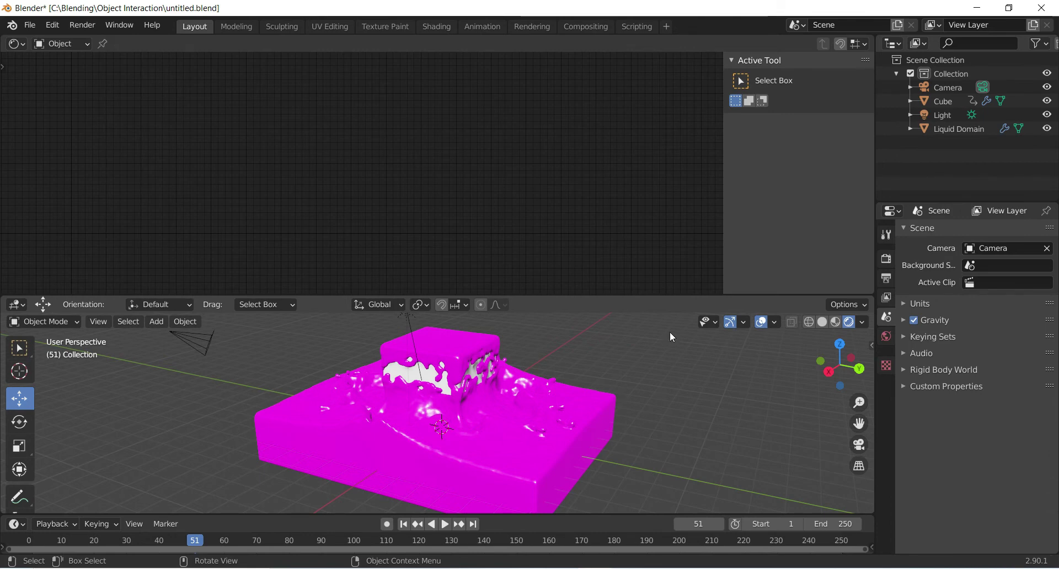
Set the world background color to a bright turquoise, about hex 34F1F0
{"action": "left_click", "coordinate": [887, 336]}
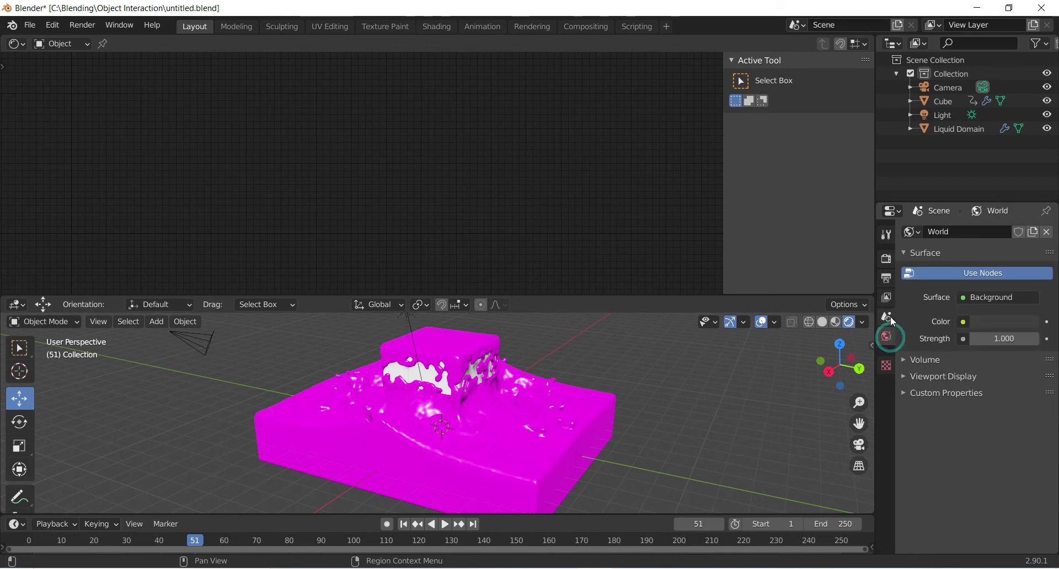
{"action": "left_click", "coordinate": [981, 323]}
{"action": "left_click_drag", "start_coordinate": [1028, 203], "coordinate": [1027, 126]}
{"action": "left_click_drag", "start_coordinate": [970, 178], "coordinate": [968, 139]}
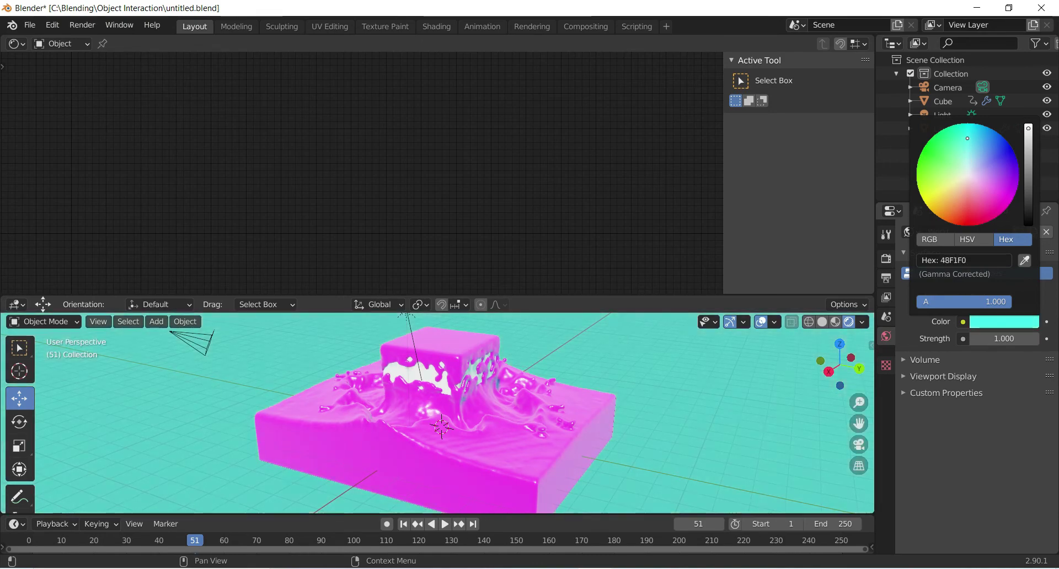
Check the liquid against the background from another side and slightly darken the turquoise world color
{"action": "middle_click_drag", "start_coordinate": [683, 357], "coordinate": [765, 385]}
{"action": "scroll", "coordinate": [446, 354], "scroll_direction": "down", "scroll_amount": 3}
{"action": "scroll", "coordinate": [492, 388], "scroll_direction": "up", "scroll_amount": 6}
{"action": "scroll", "coordinate": [505, 402], "scroll_direction": "down", "scroll_amount": 4}
{"action": "scroll", "coordinate": [508, 407], "scroll_direction": "down", "scroll_amount": 3}
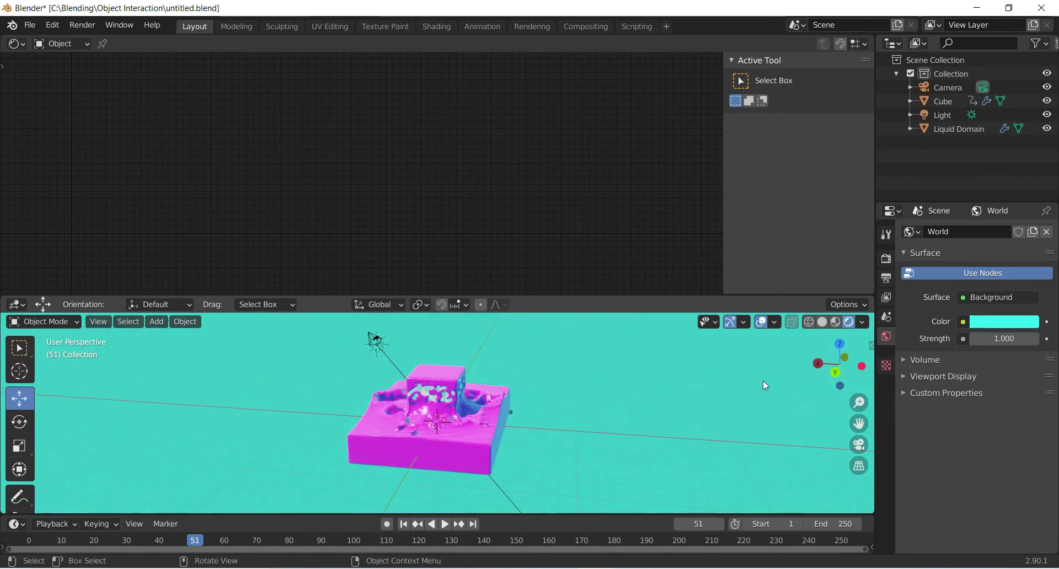
{"action": "left_click", "coordinate": [1003, 321]}
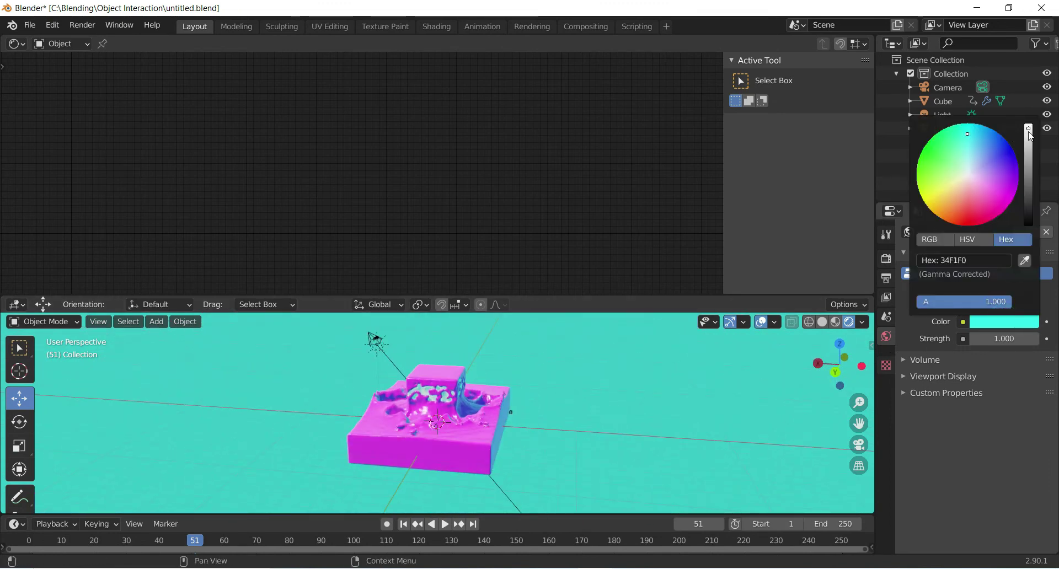
{"action": "left_click_drag", "start_coordinate": [1029, 134], "coordinate": [1029, 135]}
Enlarge the 3D viewport, frame the liquid from a corner and align the camera to that view
{"action": "middle_click_drag", "start_coordinate": [243, 437], "coordinate": [486, 445]}
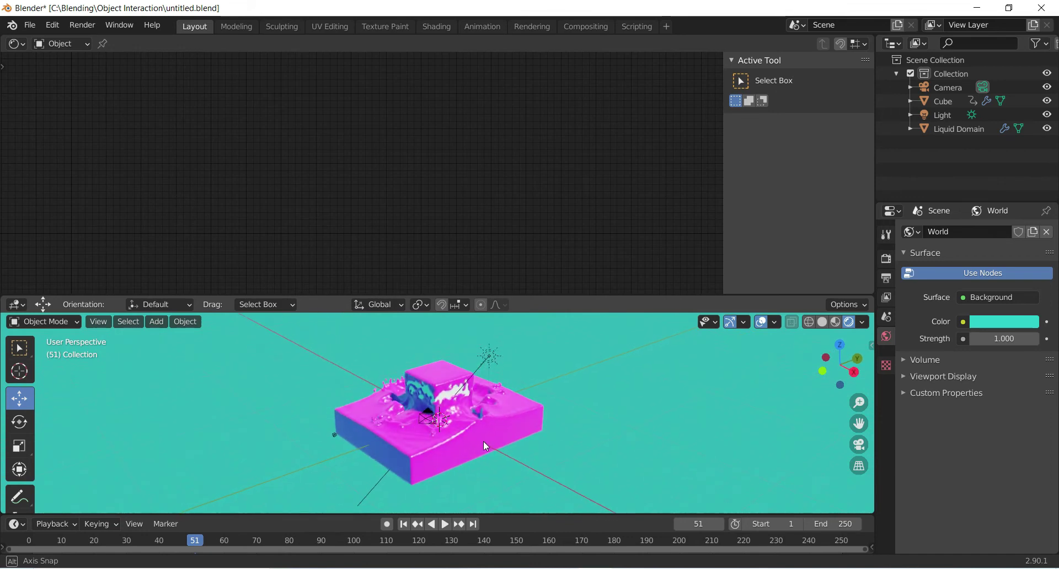
{"action": "left_click_drag", "start_coordinate": [531, 296], "coordinate": [541, 112]}
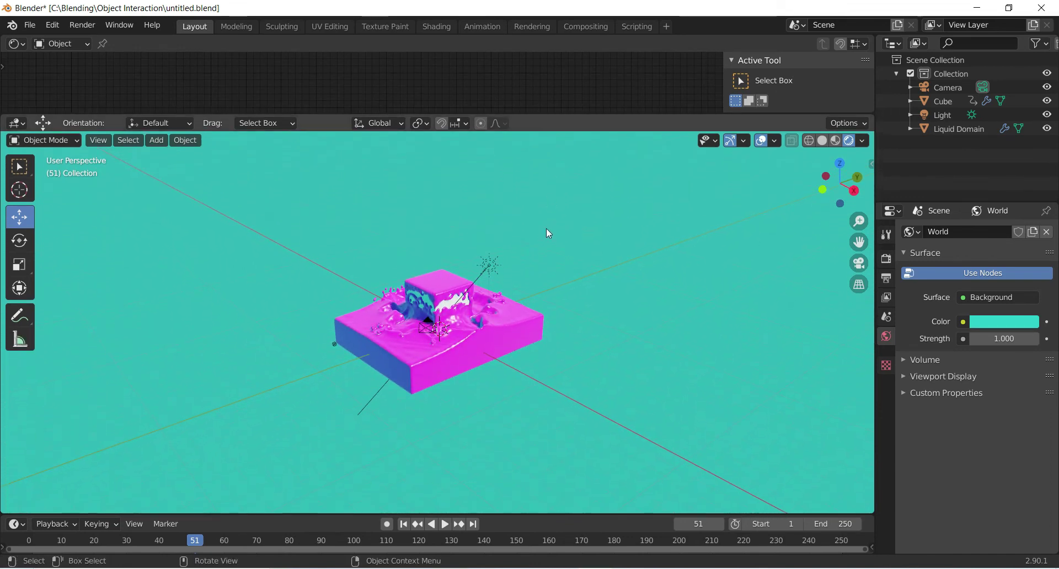
{"action": "scroll", "coordinate": [548, 240], "scroll_direction": "up", "scroll_amount": 2}
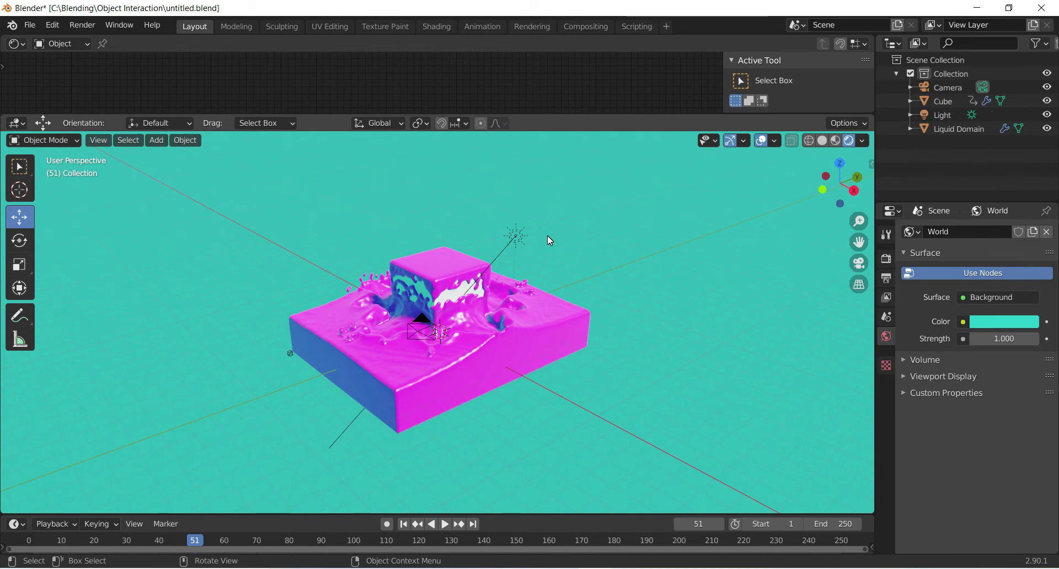
{"action": "key", "text": "ctrl"}
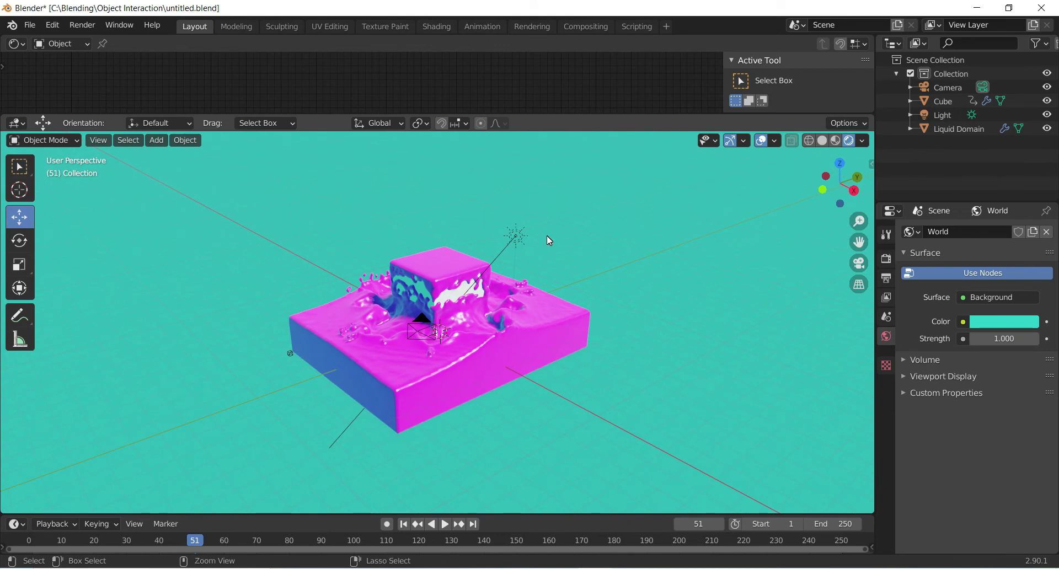
{"action": "key", "text": "ctrl+alt+KP_0"}
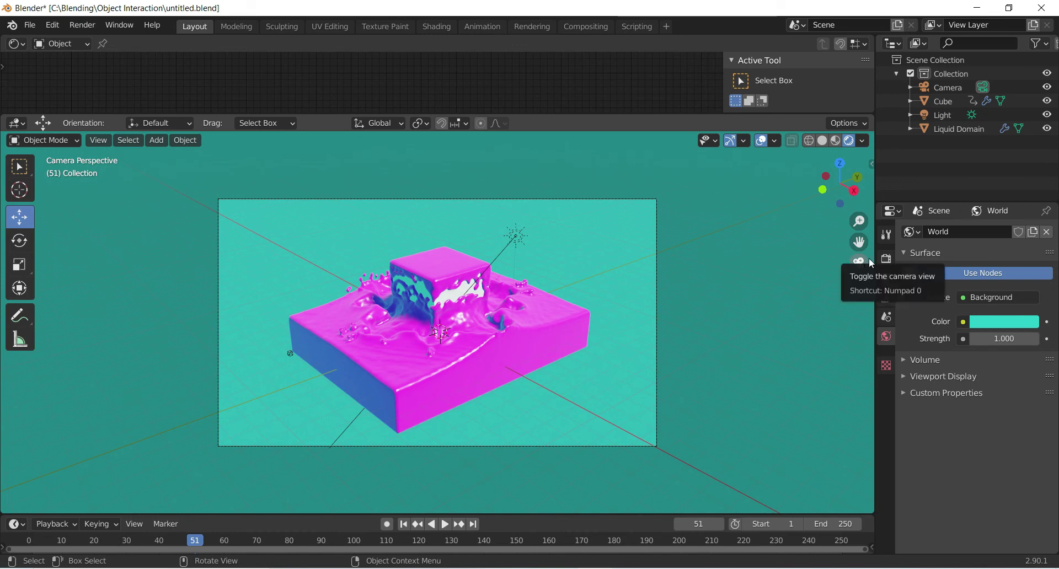
Set the render output file format to FFmpeg video
{"action": "left_click", "coordinate": [885, 280]}
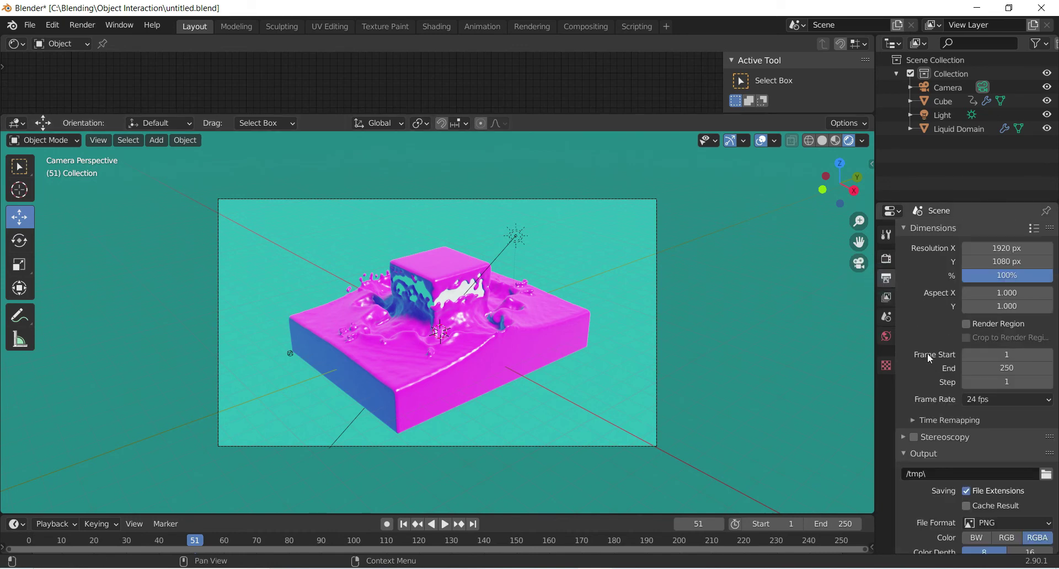
{"action": "scroll", "coordinate": [975, 413], "scroll_direction": "down", "scroll_amount": 3}
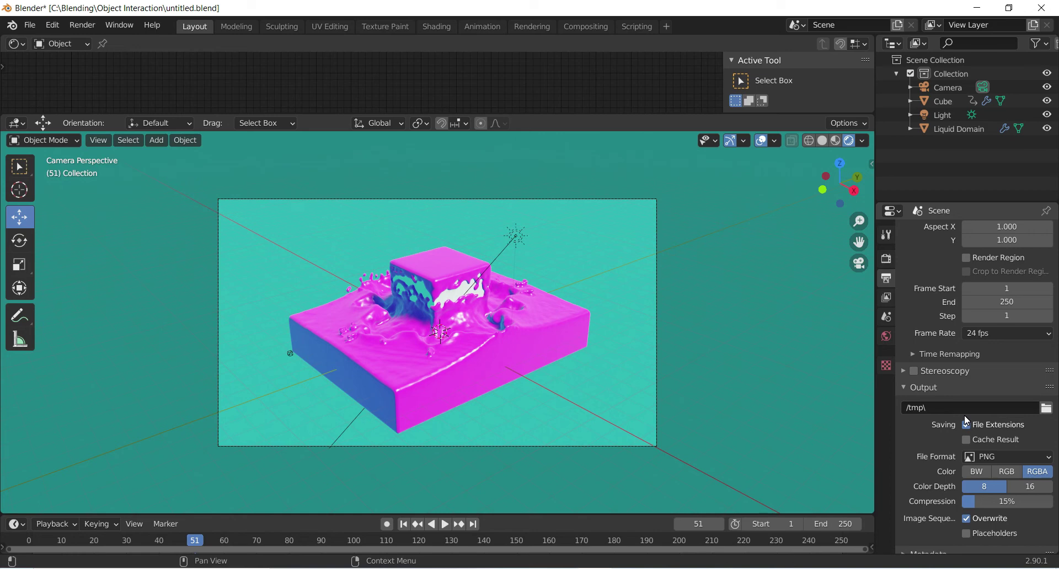
{"action": "left_click", "coordinate": [989, 457]}
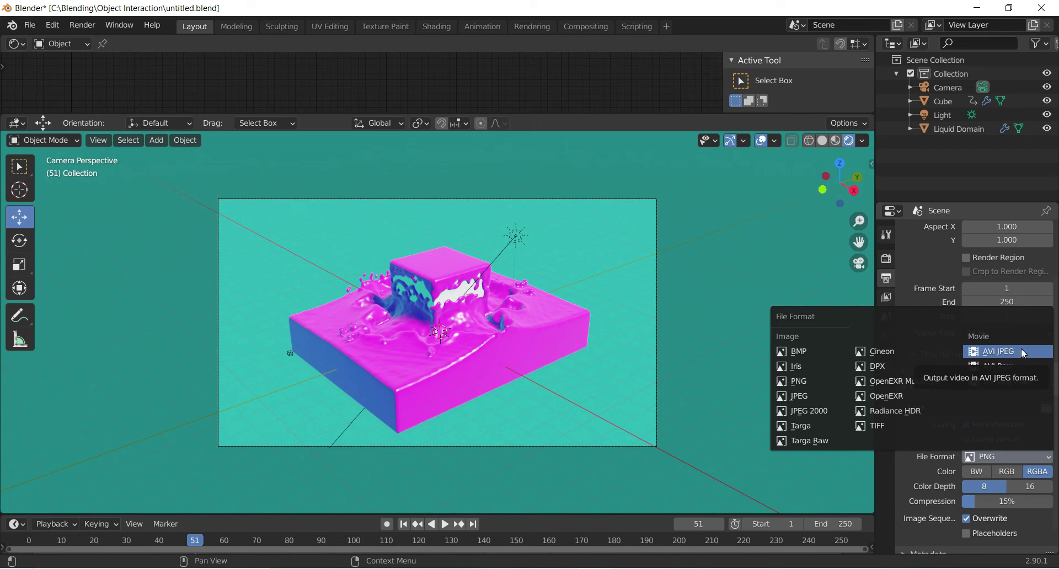
{"action": "left_click", "coordinate": [1011, 385]}
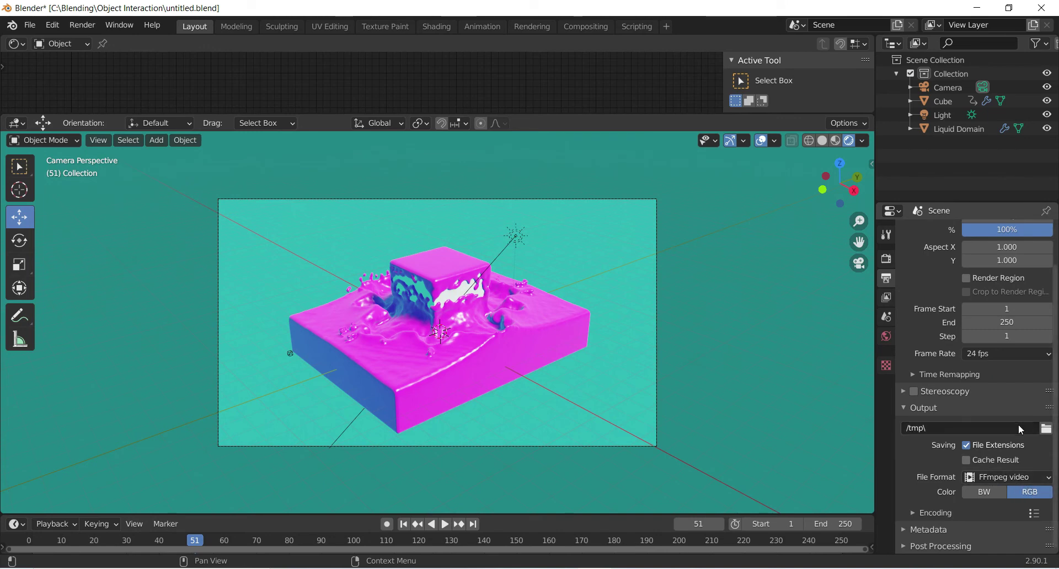
Set the output path to C:\Blending\Object Interaction\ with the file name Video
{"action": "left_click", "coordinate": [1045, 429]}
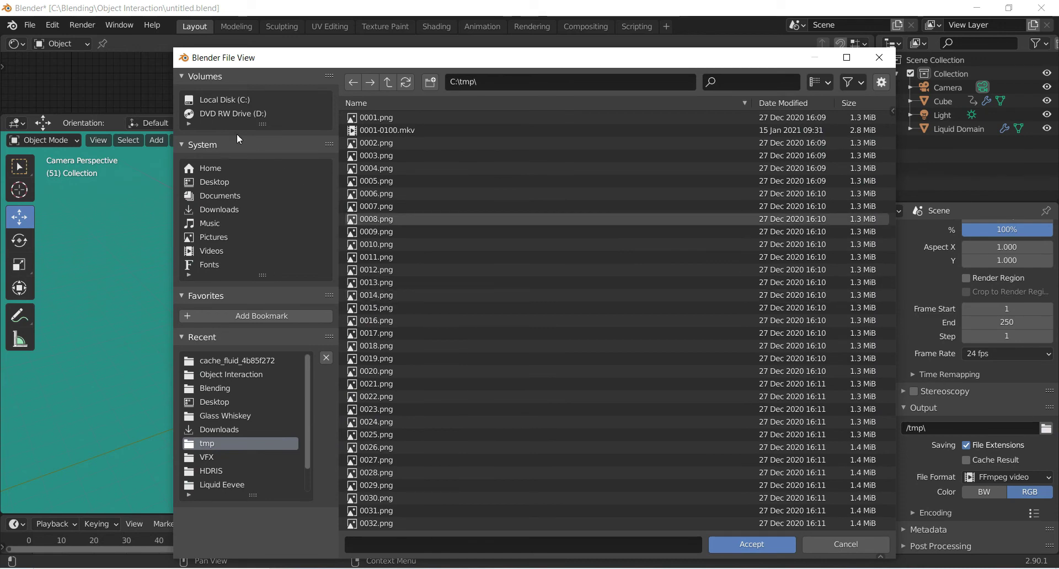
{"action": "left_click", "coordinate": [228, 101]}
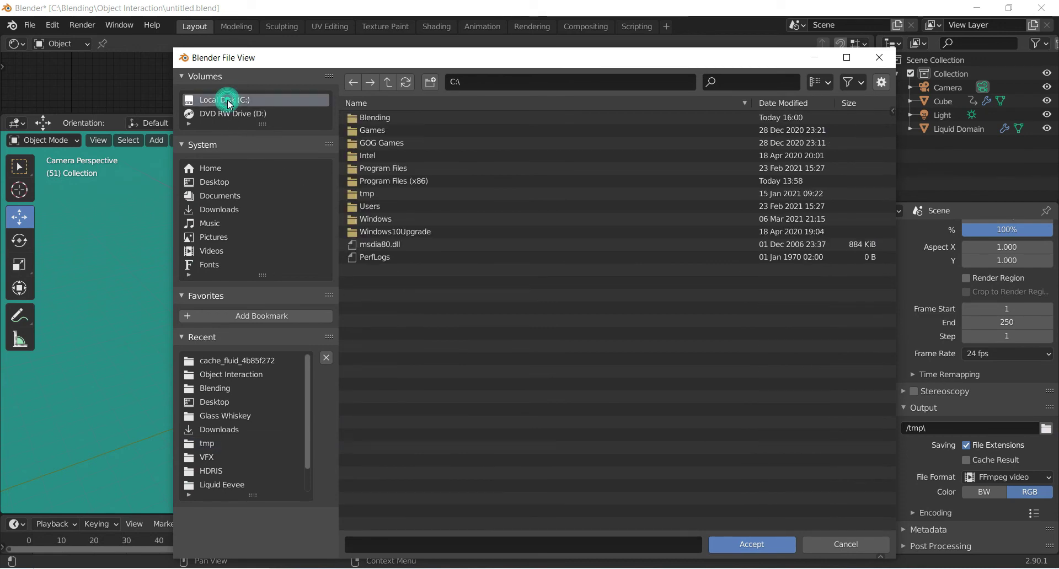
{"action": "left_click", "coordinate": [366, 117]}
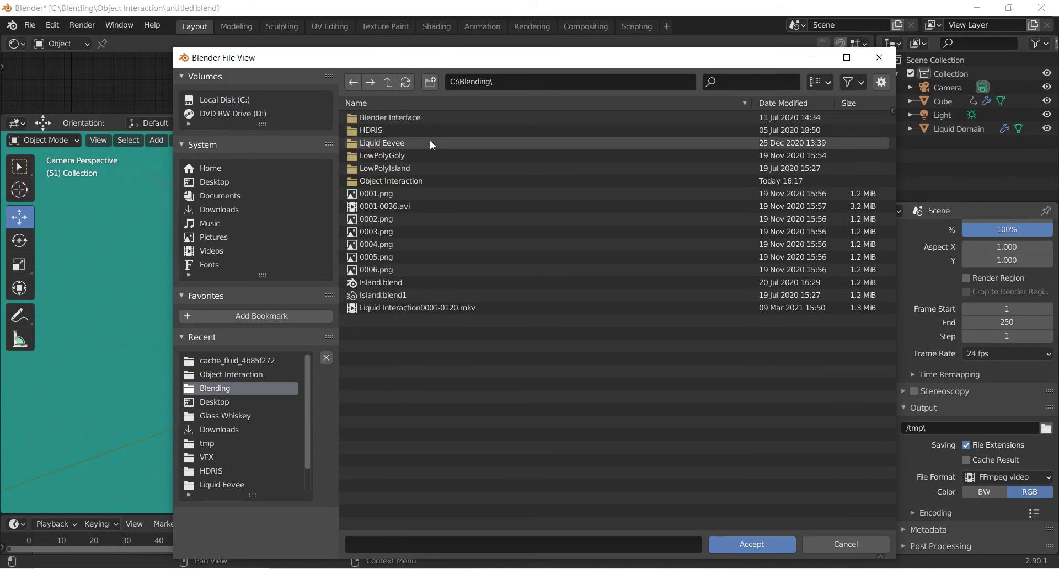
{"action": "left_click", "coordinate": [405, 181]}
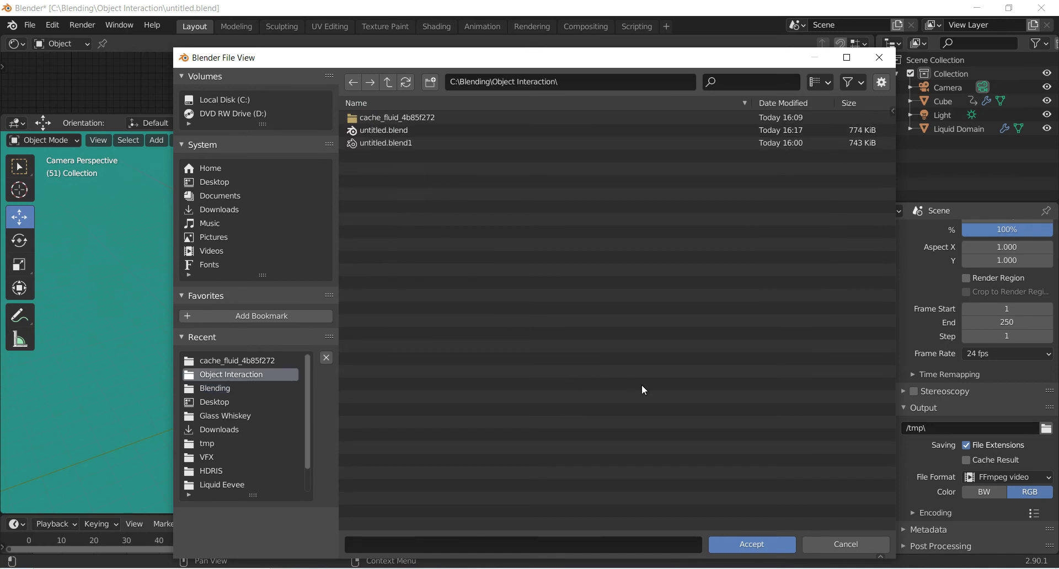
{"action": "left_click", "coordinate": [571, 539]}
{"action": "type", "text": "Video"}
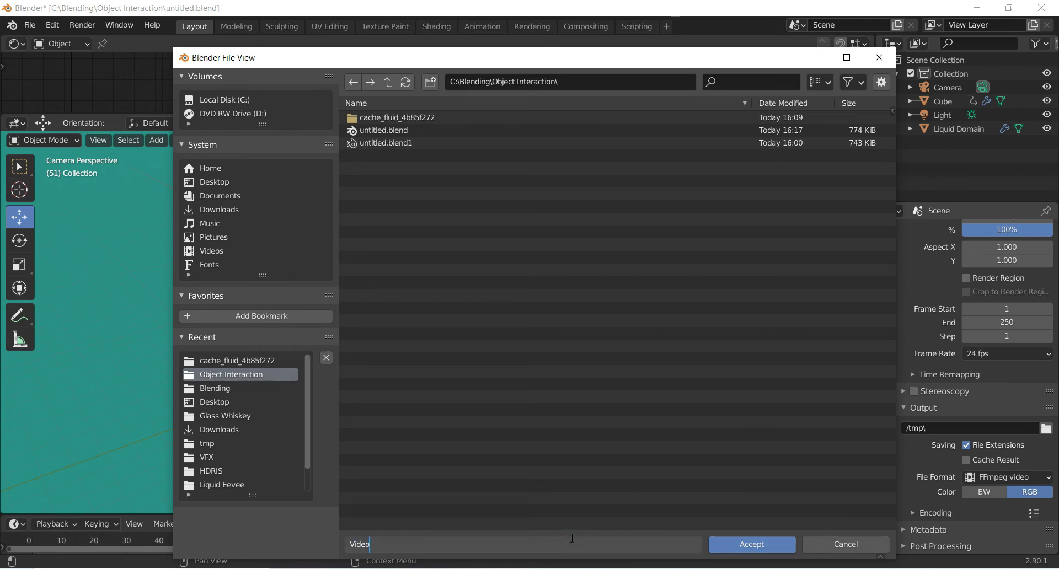
{"action": "left_click", "coordinate": [726, 542]}
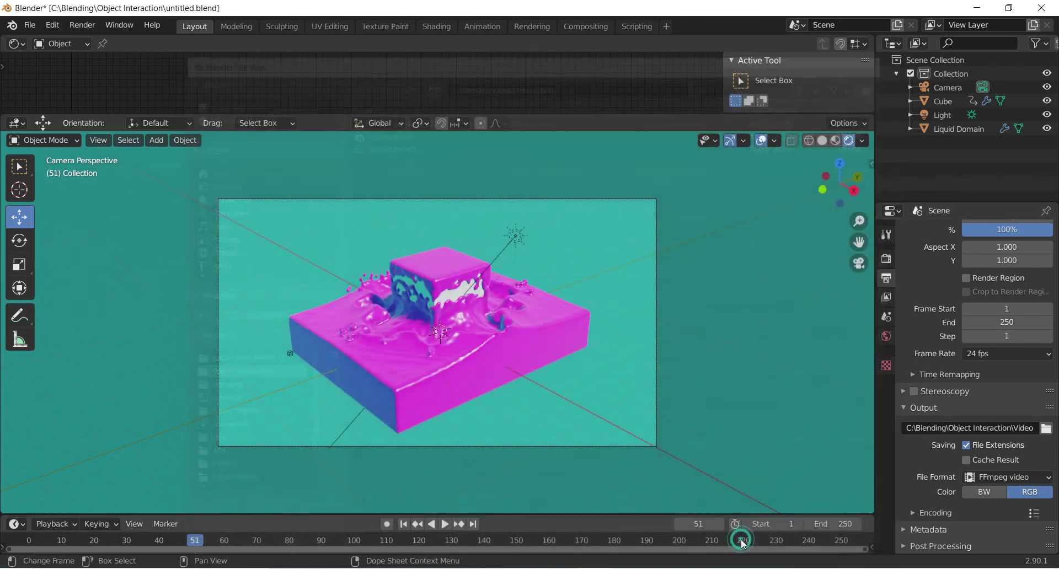
Render the full animation with Eevee and close the render window when it finishes
{"action": "scroll", "coordinate": [977, 404], "scroll_direction": "up", "scroll_amount": 3}
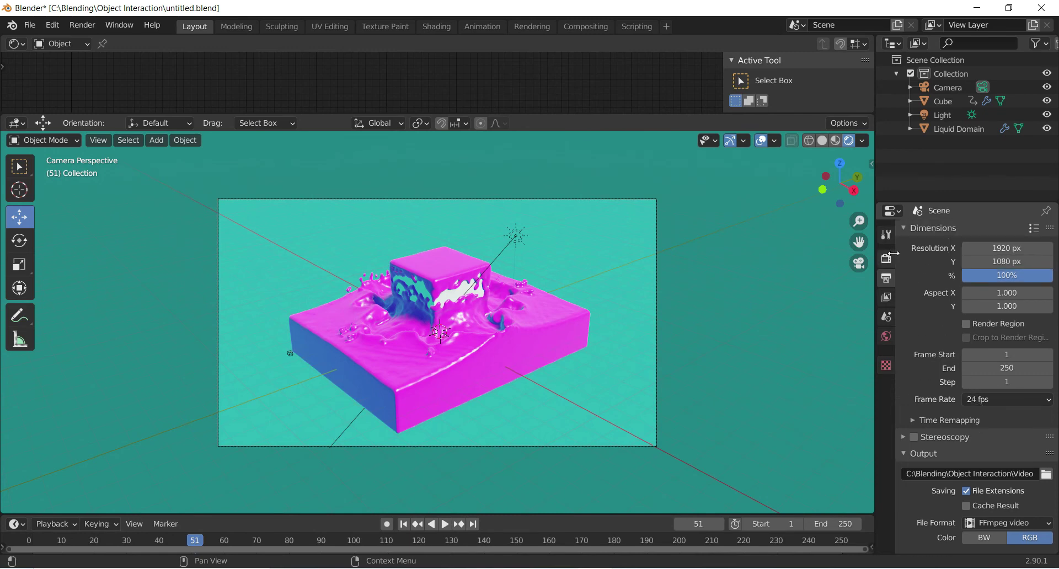
{"action": "left_click", "coordinate": [887, 257]}
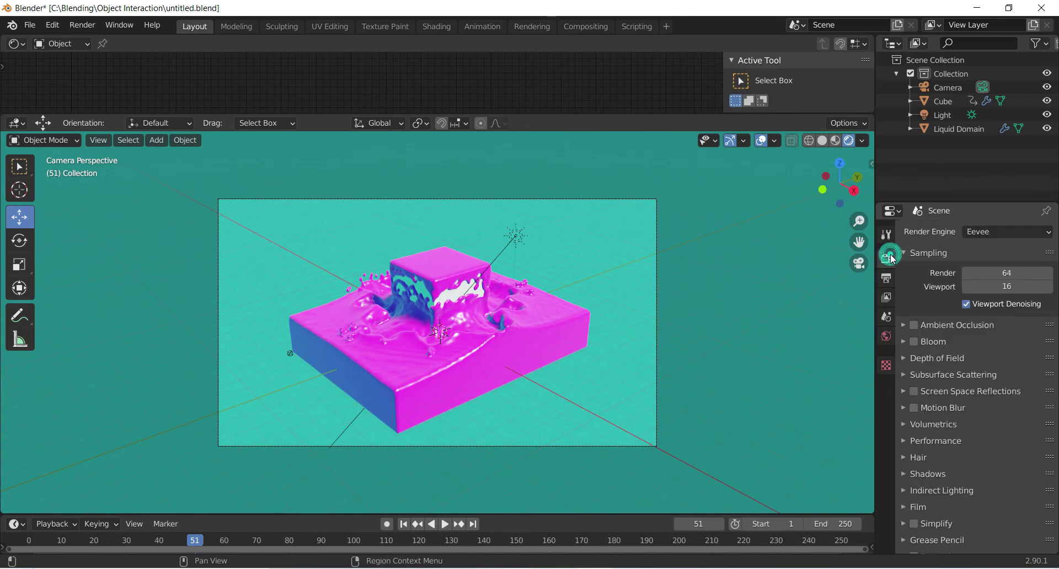
{"action": "left_click", "coordinate": [78, 26]}
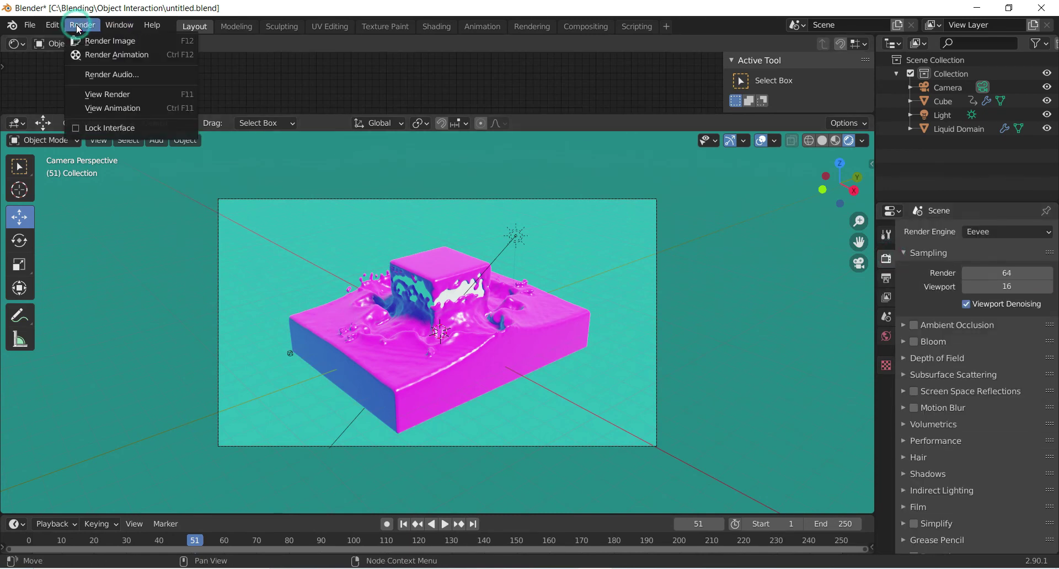
{"action": "left_click", "coordinate": [101, 51]}
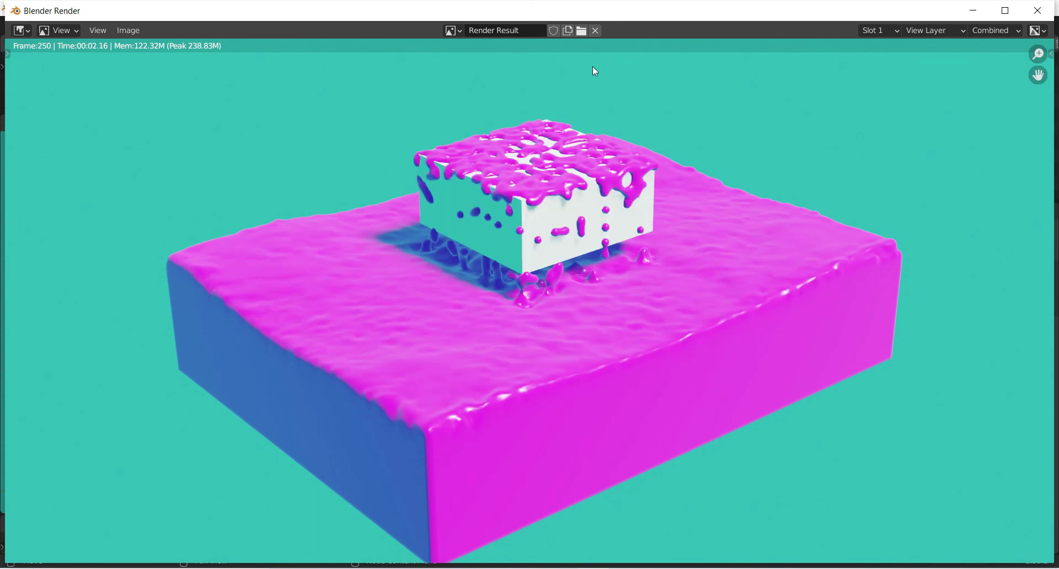
{"action": "left_click", "coordinate": [1036, 11]}
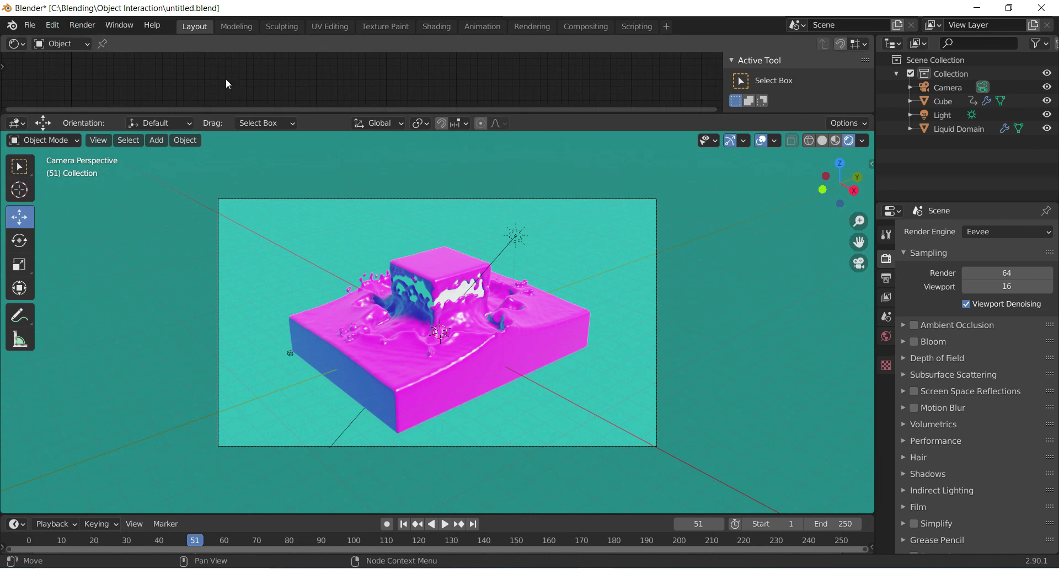
View the last render result, close it, and open the rendered animation for playback
{"action": "left_click", "coordinate": [82, 26]}
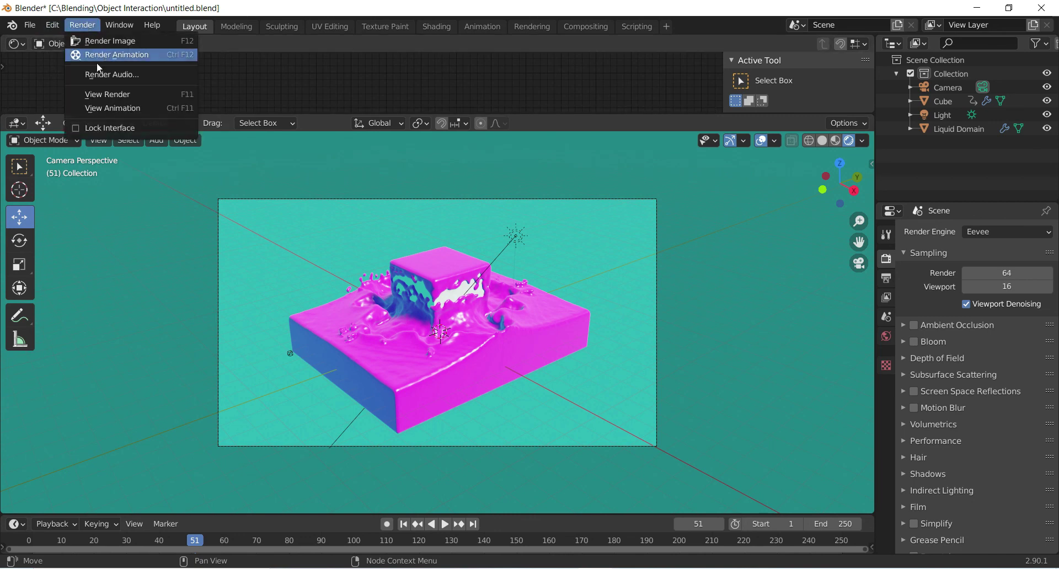
{"action": "left_click", "coordinate": [110, 96]}
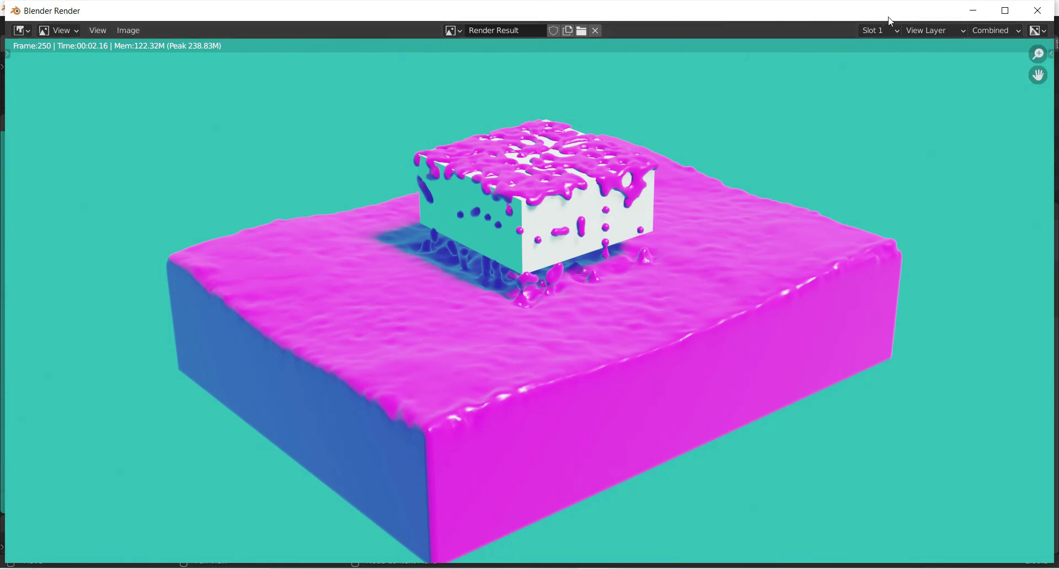
{"action": "left_click", "coordinate": [1035, 12]}
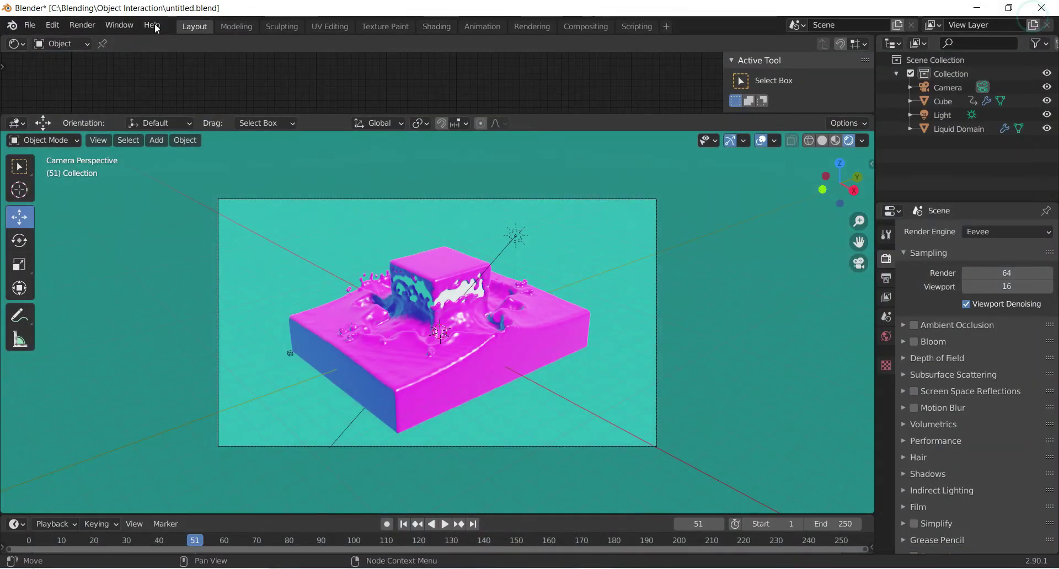
{"action": "left_click", "coordinate": [82, 25]}
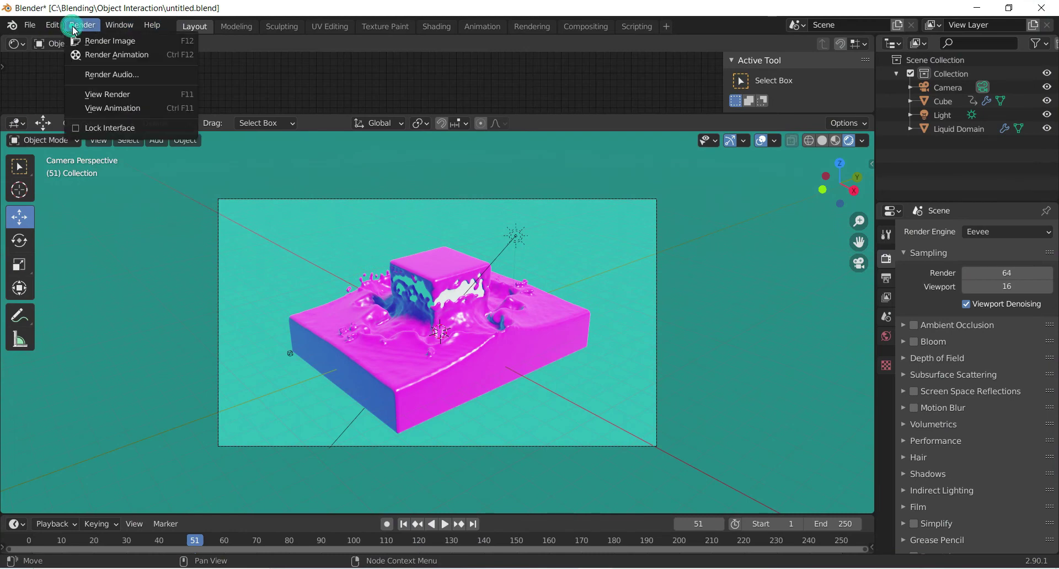
{"action": "left_click", "coordinate": [98, 109]}
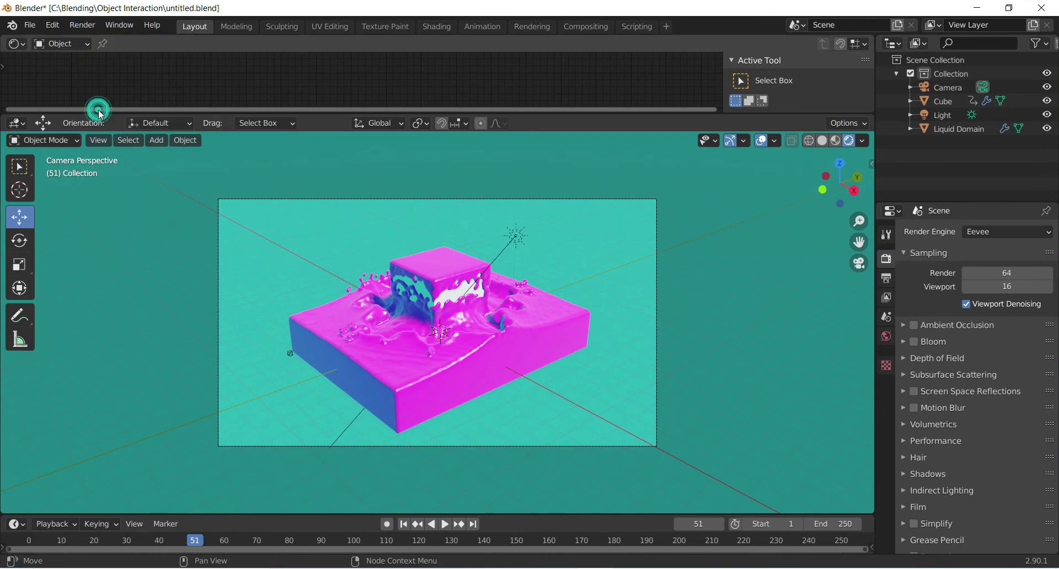